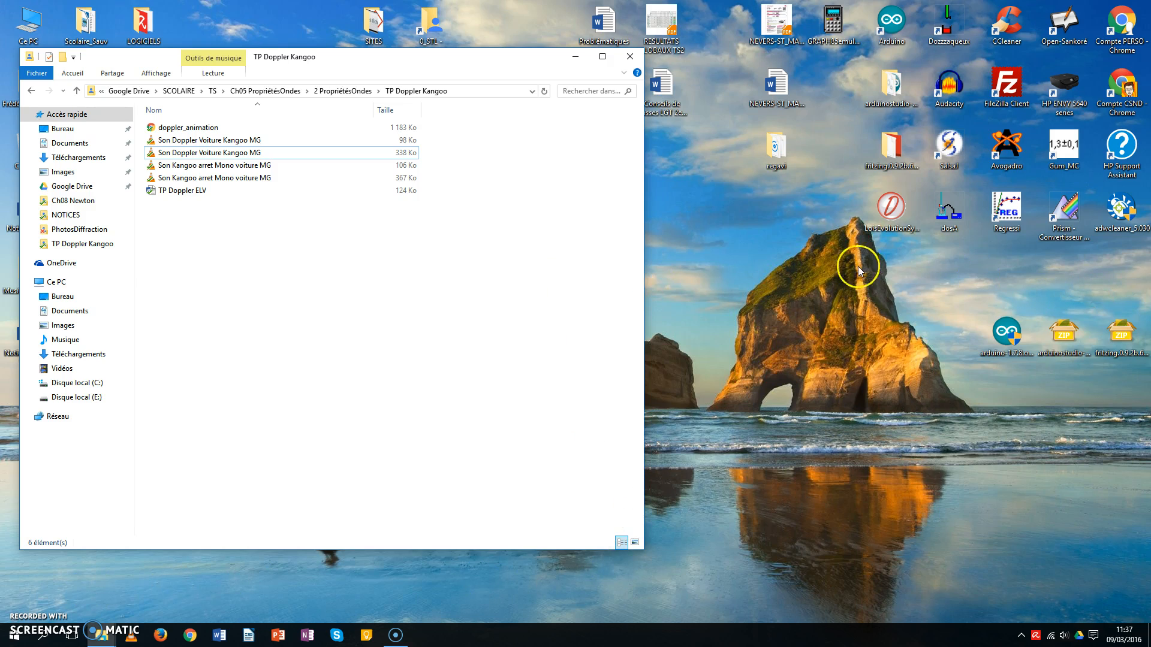
Step: Start Regressi and open its reader for WAV or MP3 sound files
click(1002, 211)
double_click(1002, 212)
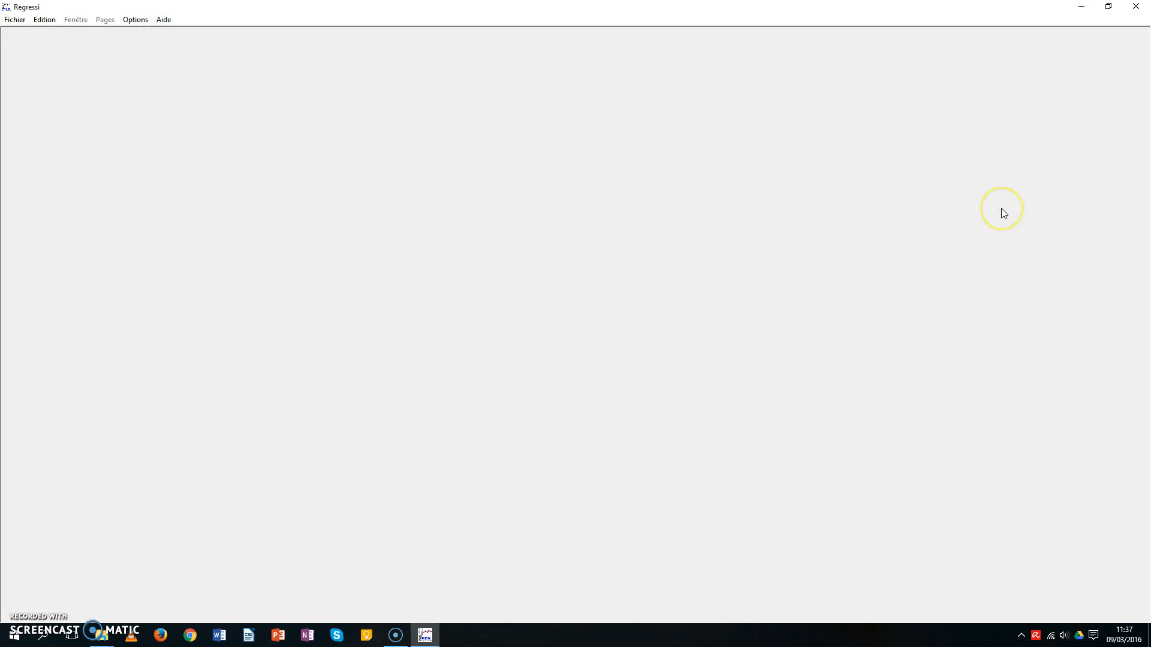
click(16, 22)
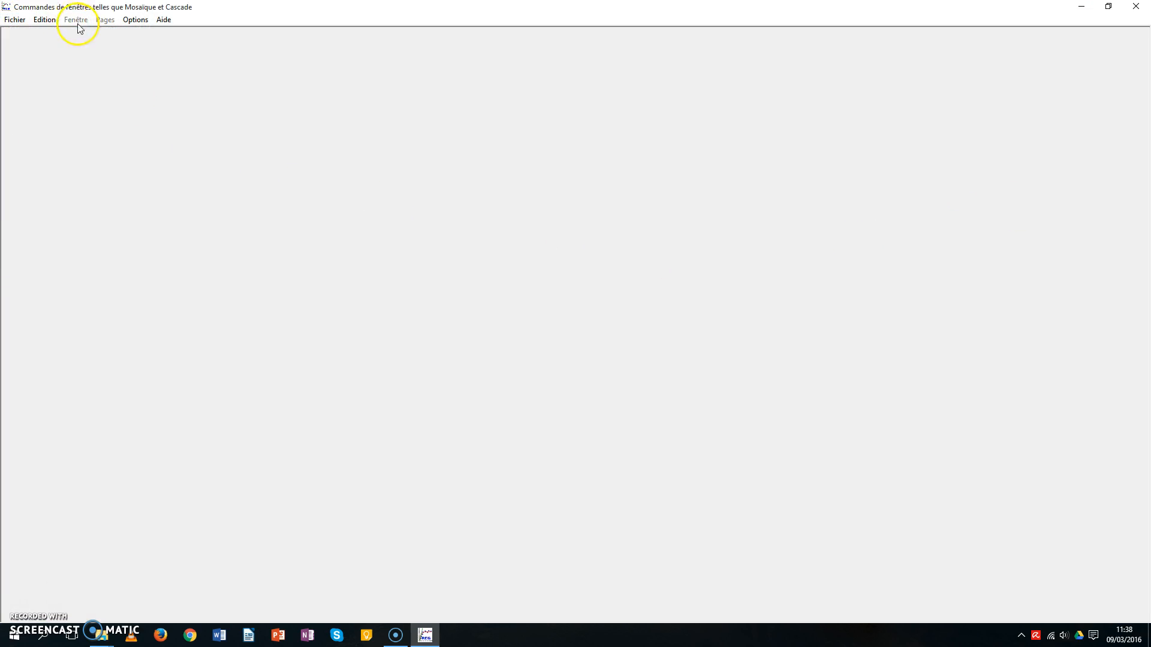
mouse_move(60, 34)
click(159, 112)
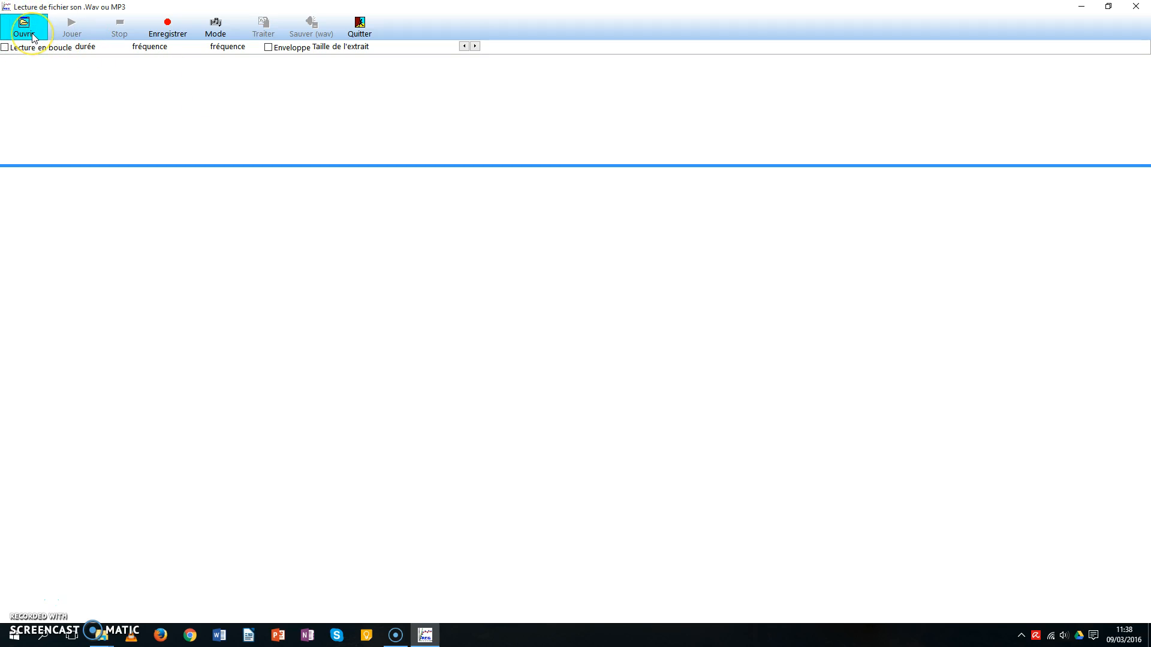
Step: Load the WAV file gamme_guitare from the SONS folder and play part of the recording
click(168, 33)
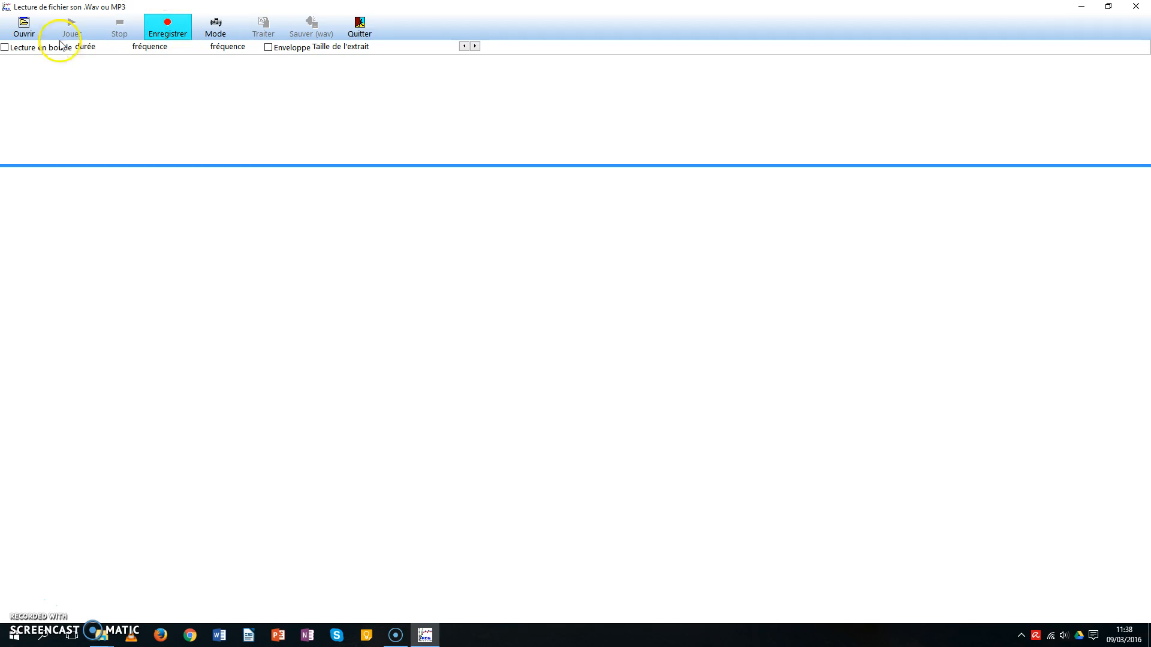
click(24, 26)
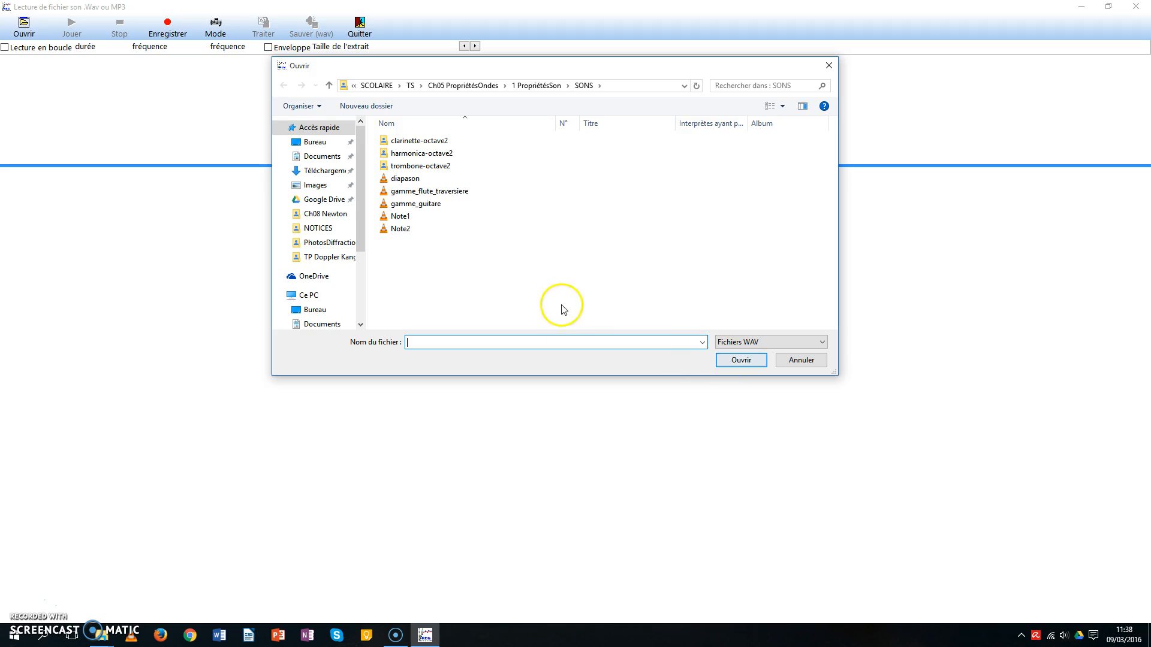
click(408, 208)
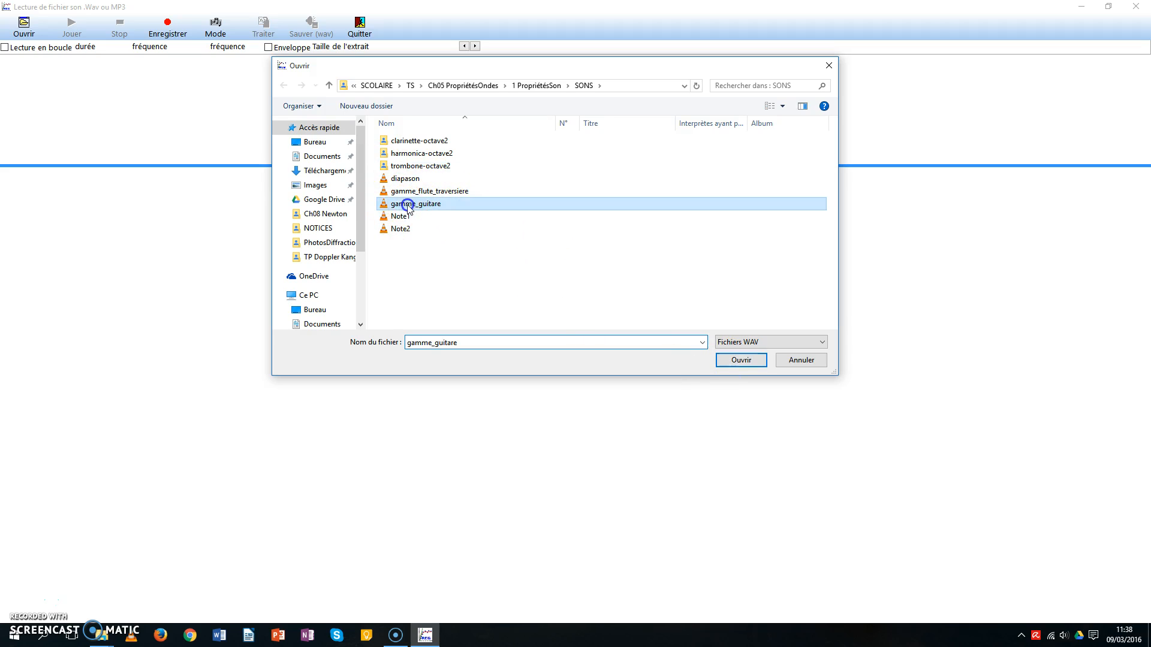
click(741, 360)
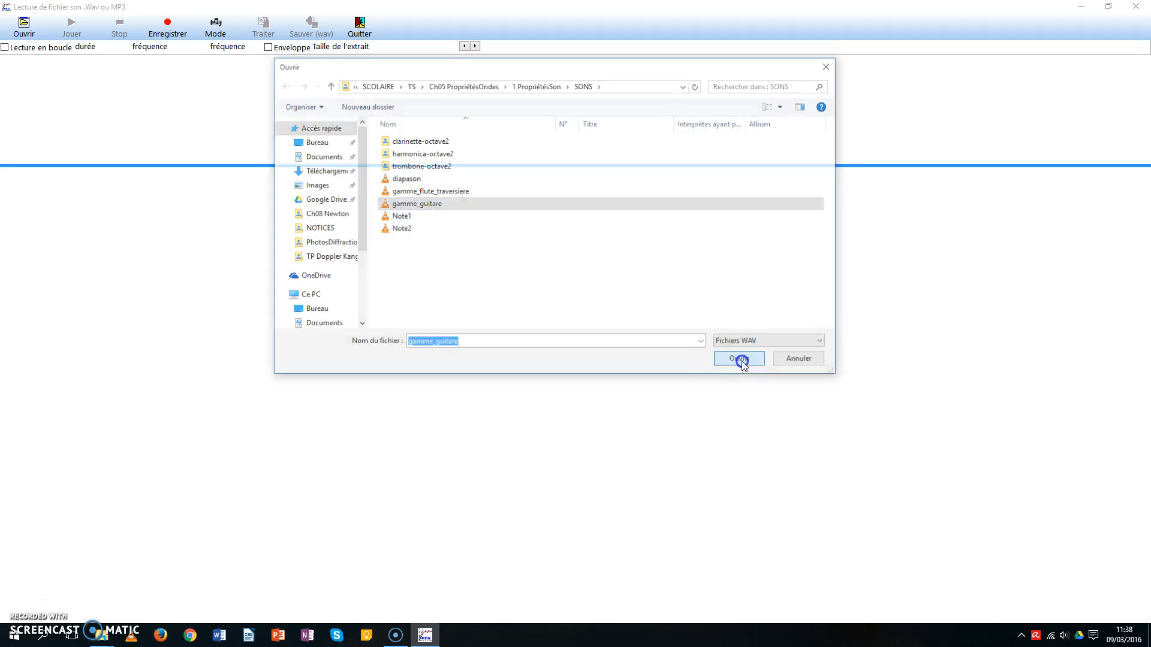
click(83, 25)
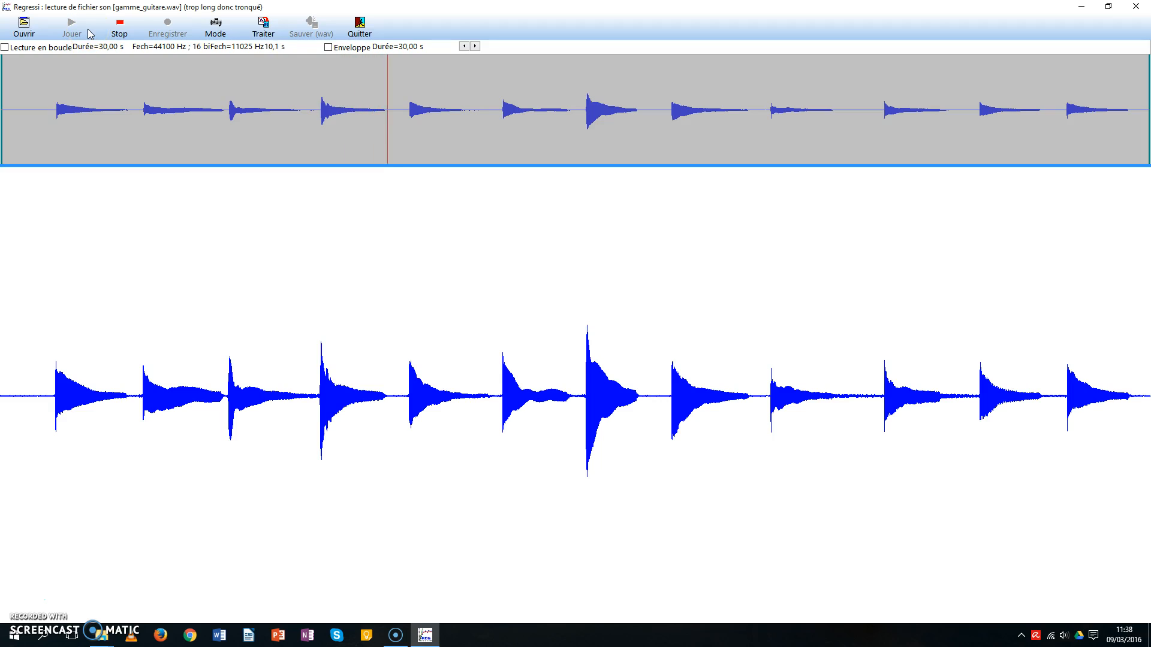
click(119, 27)
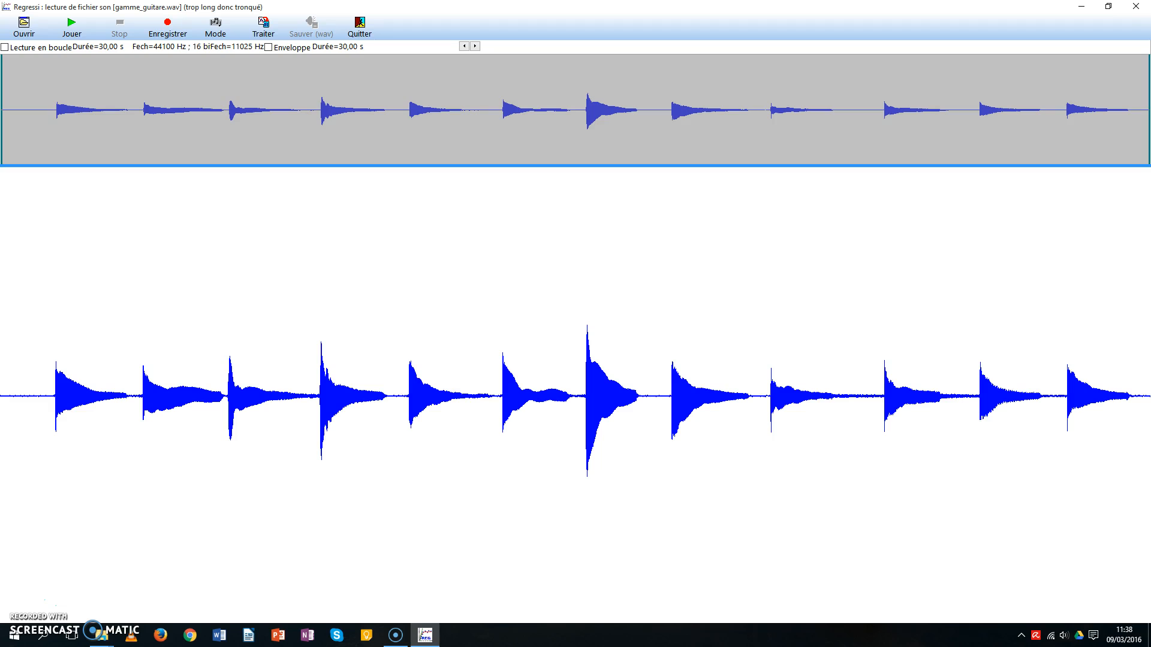
Step: Narrow the extract to about 0.92 s within the first note and play it
drag(2, 68, 49, 75)
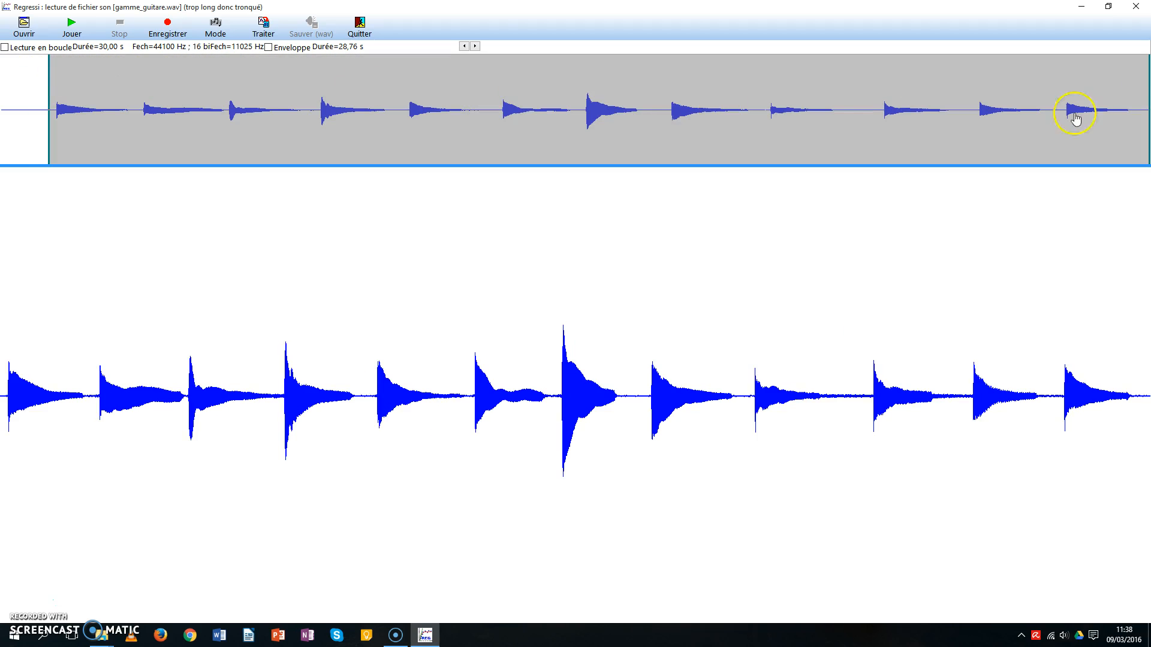
drag(1147, 77, 97, 70)
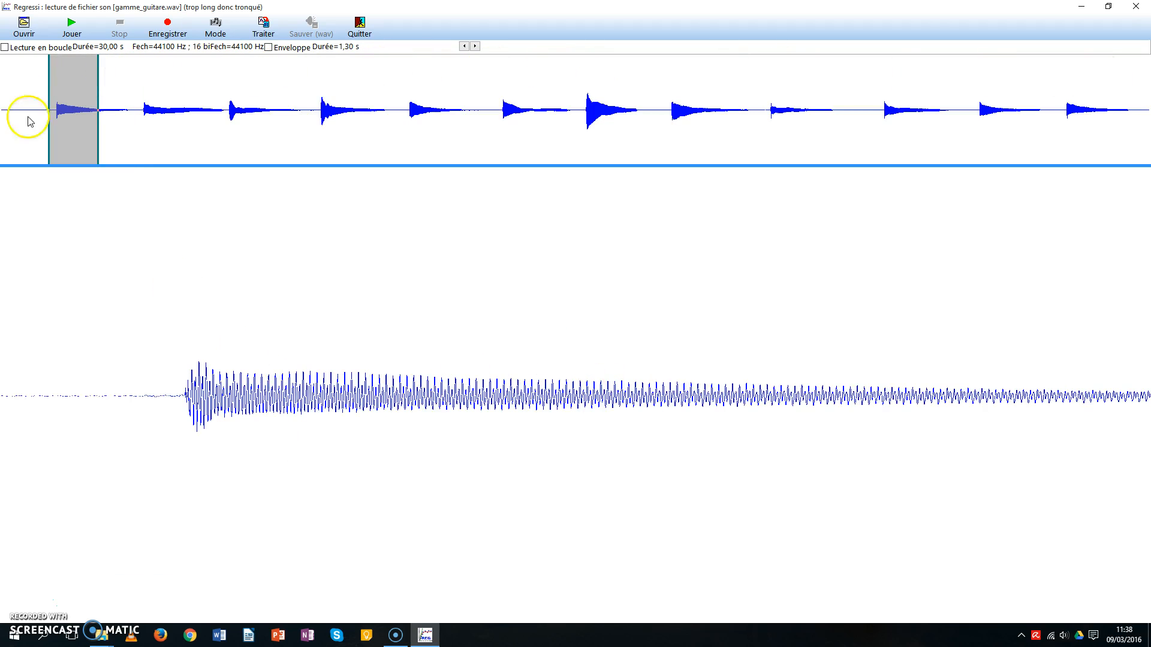
drag(50, 71, 64, 72)
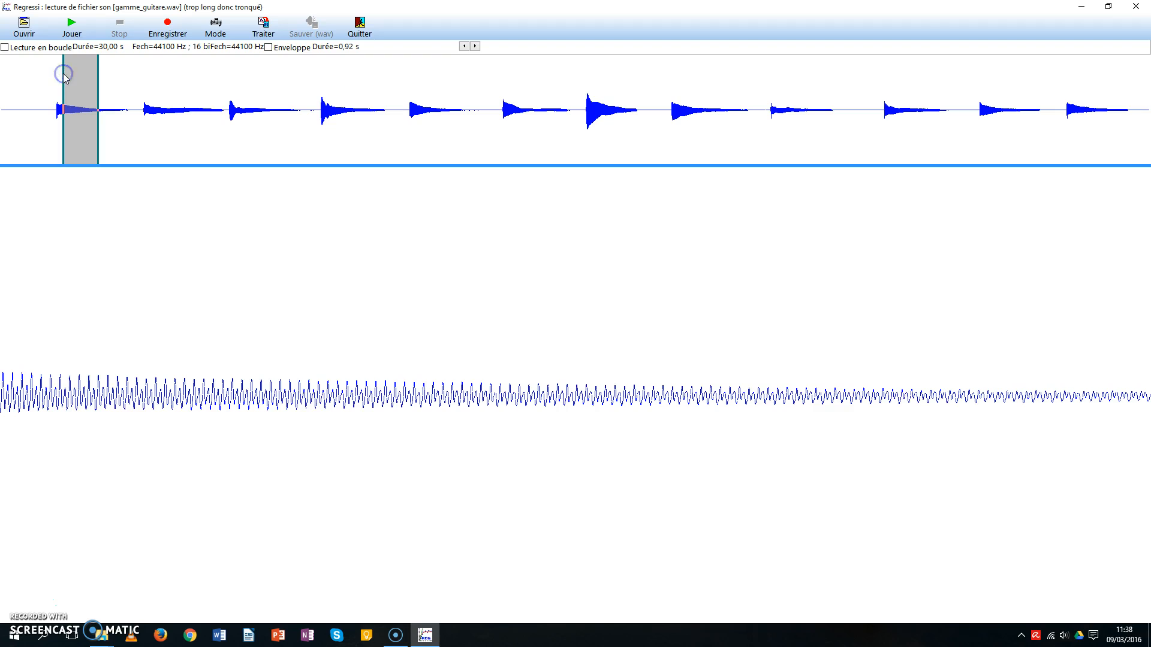
click(75, 29)
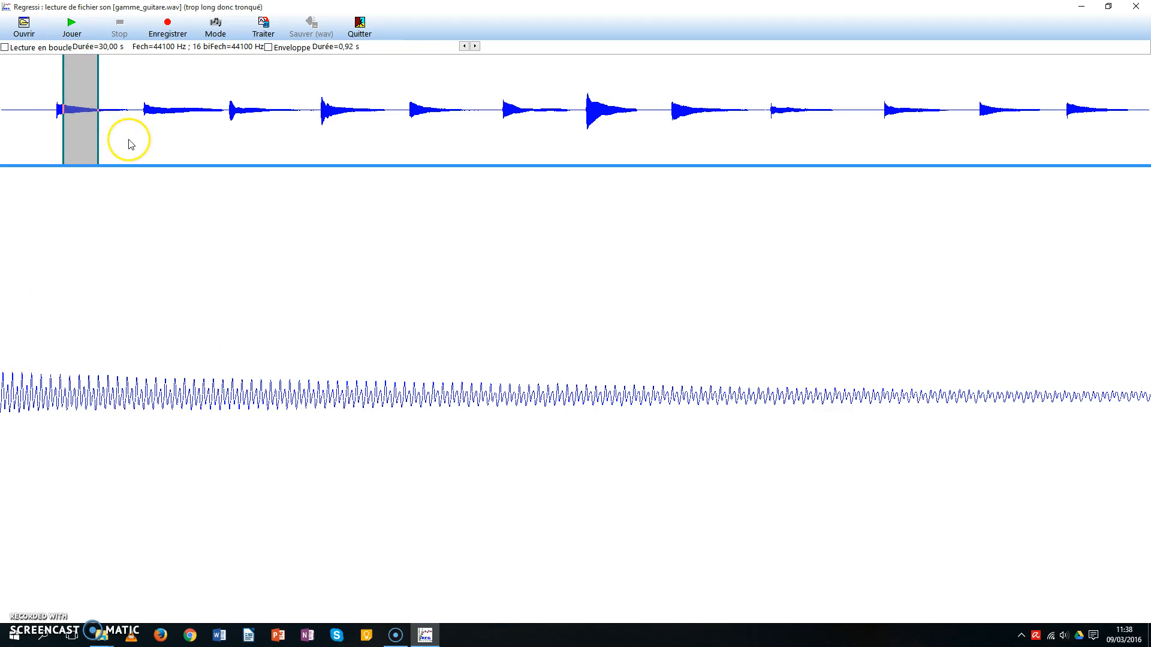
Step: Widen the extract to about 28.65 s so it covers all the guitar notes, and send it for processing
click(46, 75)
drag(47, 75, 50, 75)
click(121, 75)
drag(1095, 105, 46, 88)
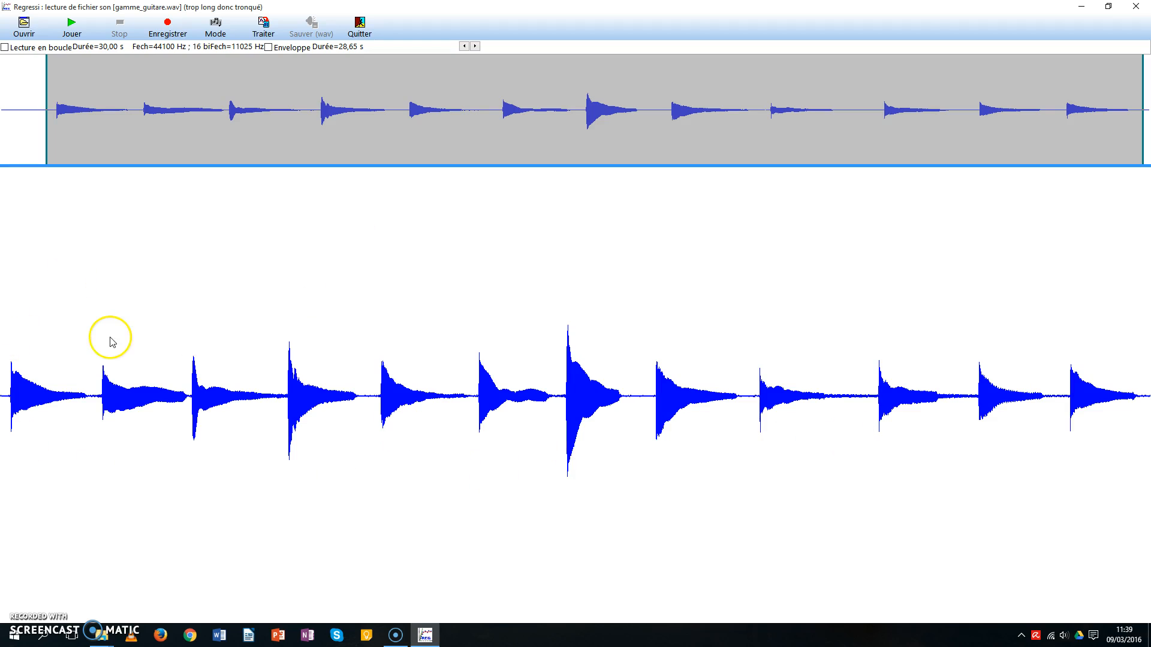
click(273, 37)
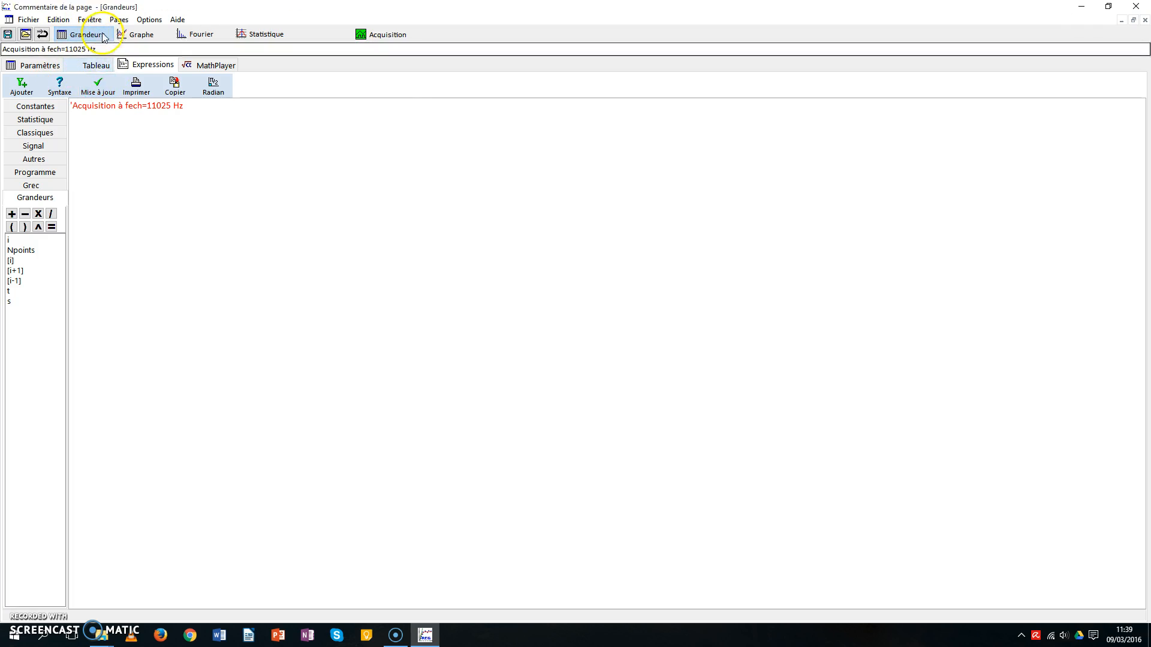
Step: Display the graph of s against t and reduce its line thickness
click(143, 35)
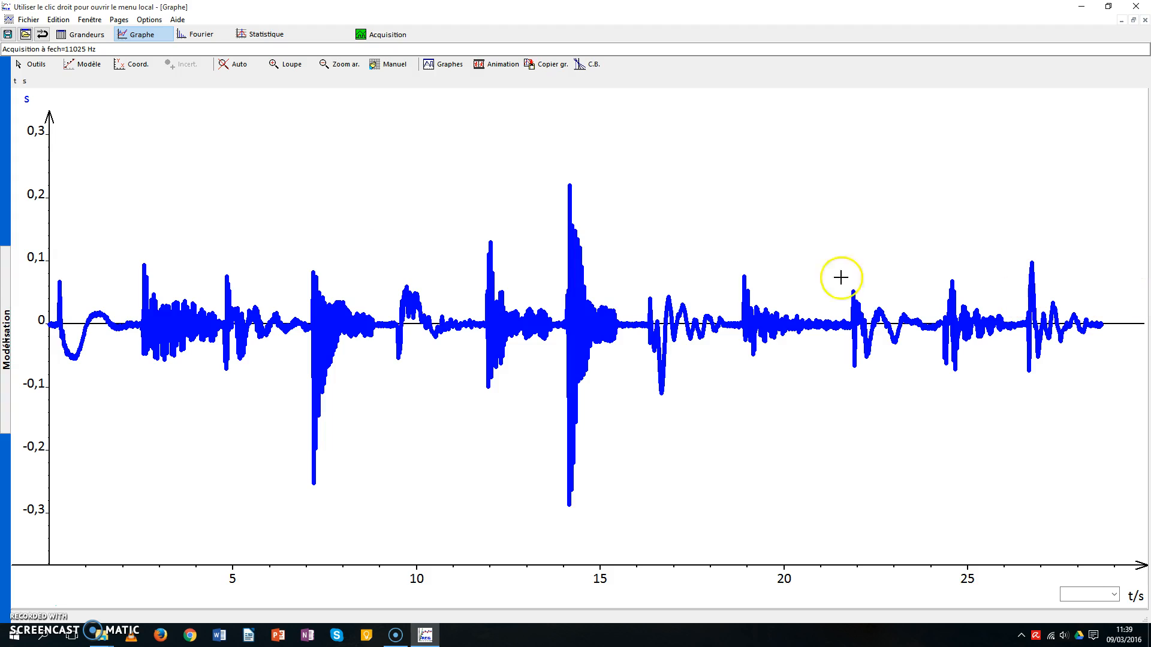
click(138, 64)
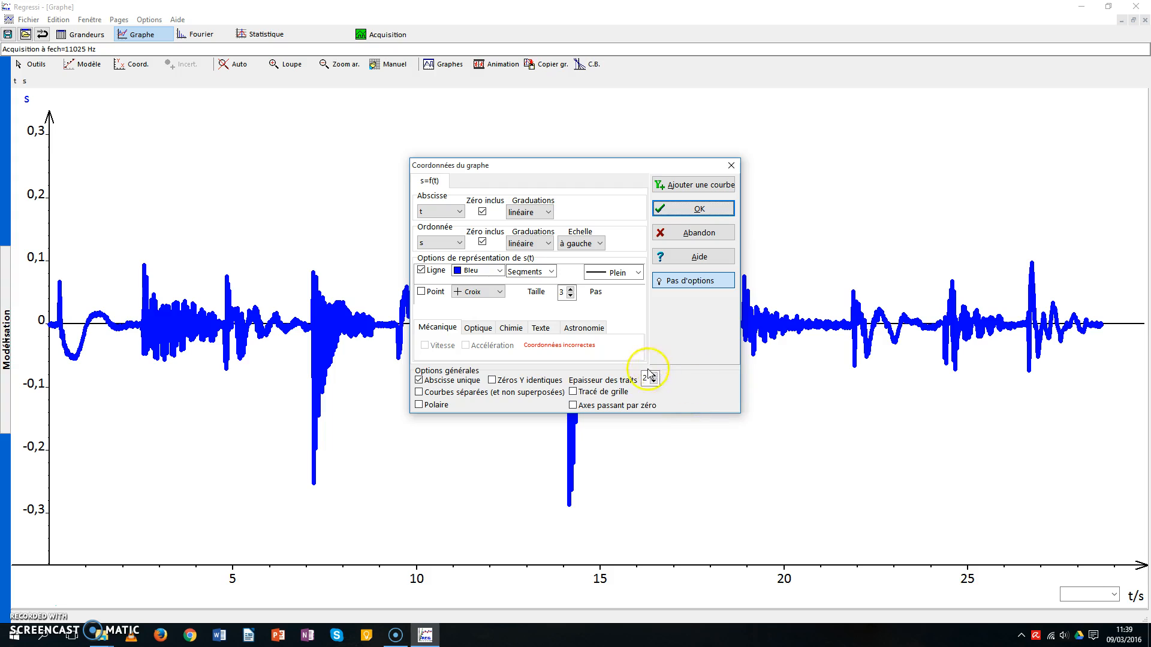
click(696, 208)
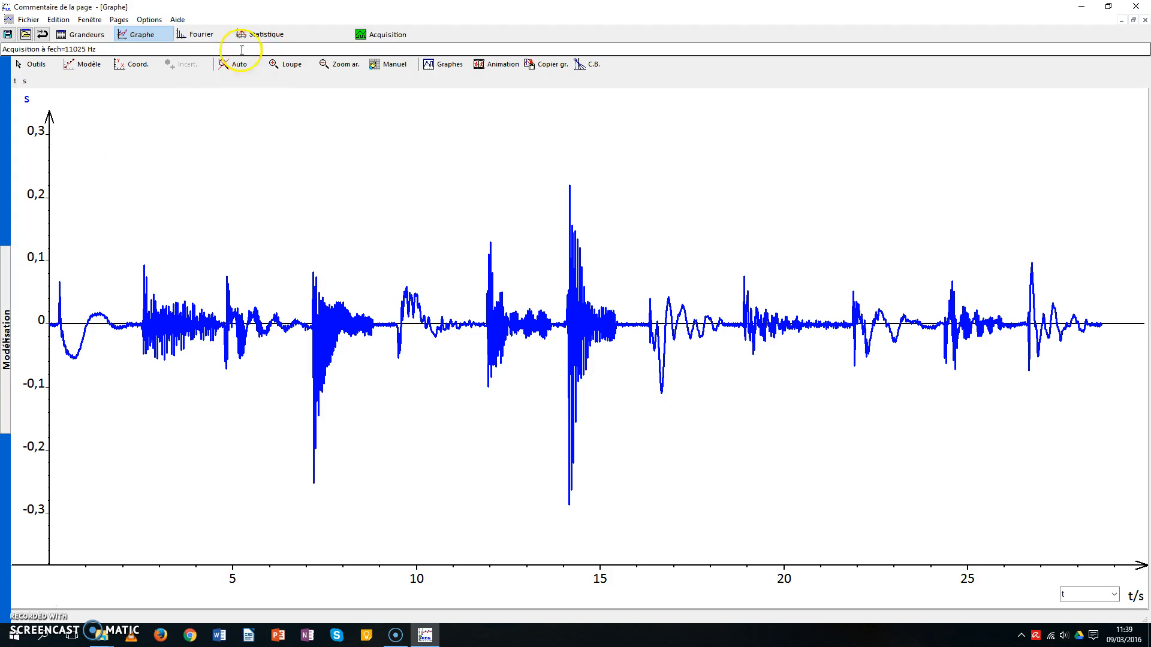
Step: Display the Fourier spectrum of s together with its time signal, and play the sound
click(200, 34)
click(200, 34)
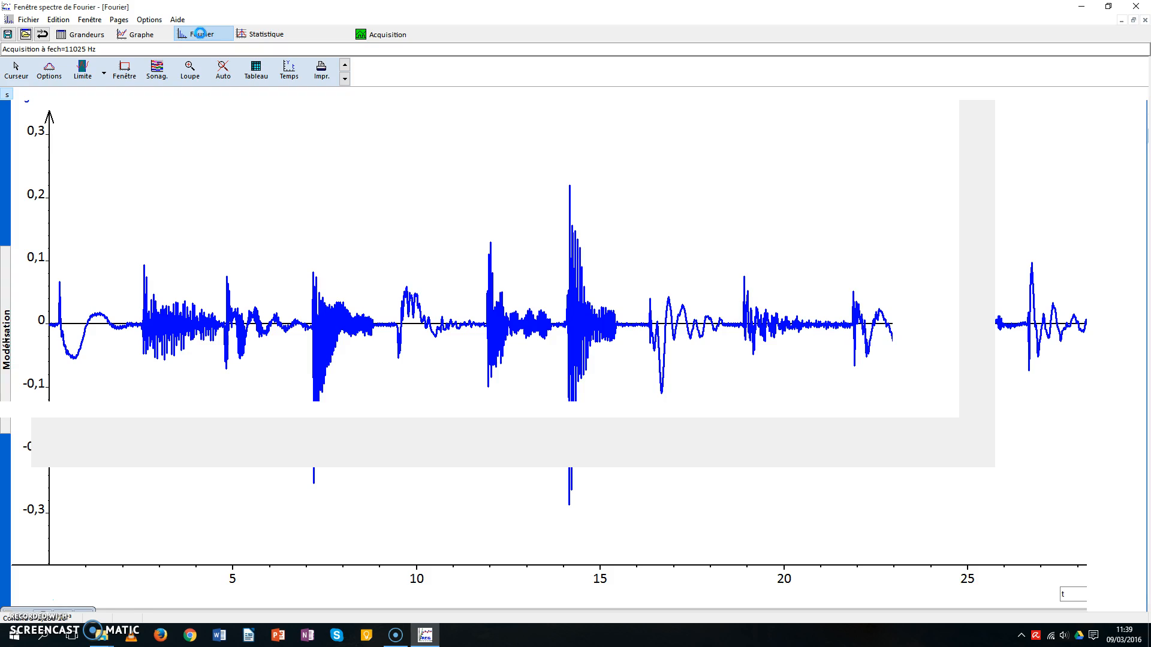
click(547, 252)
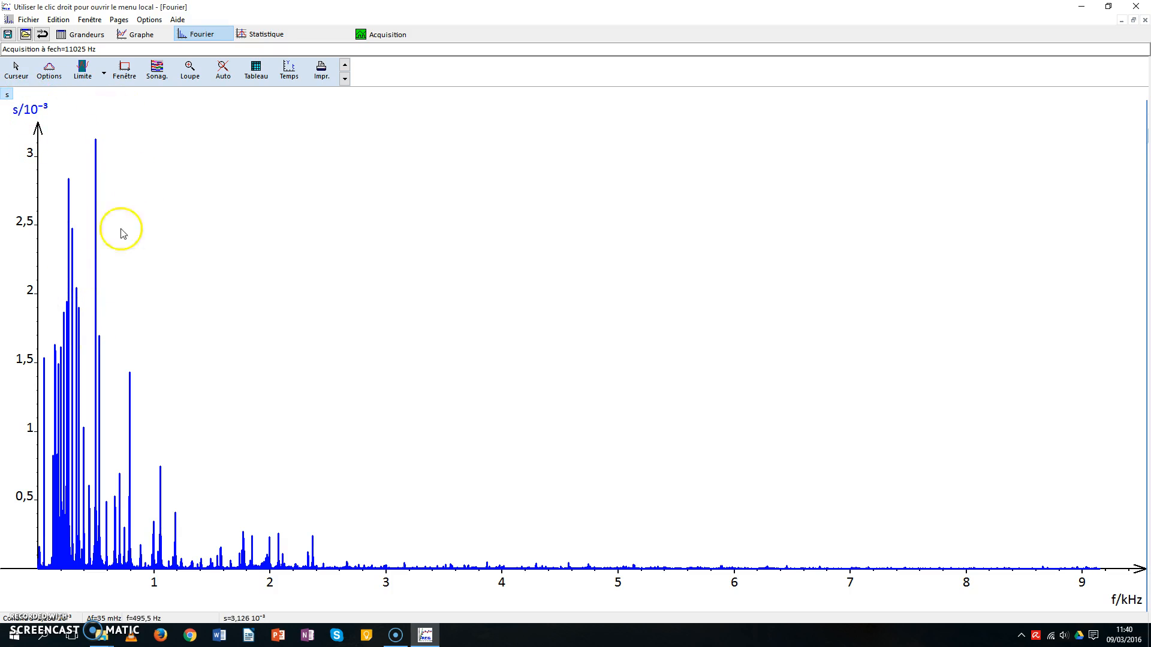
click(289, 70)
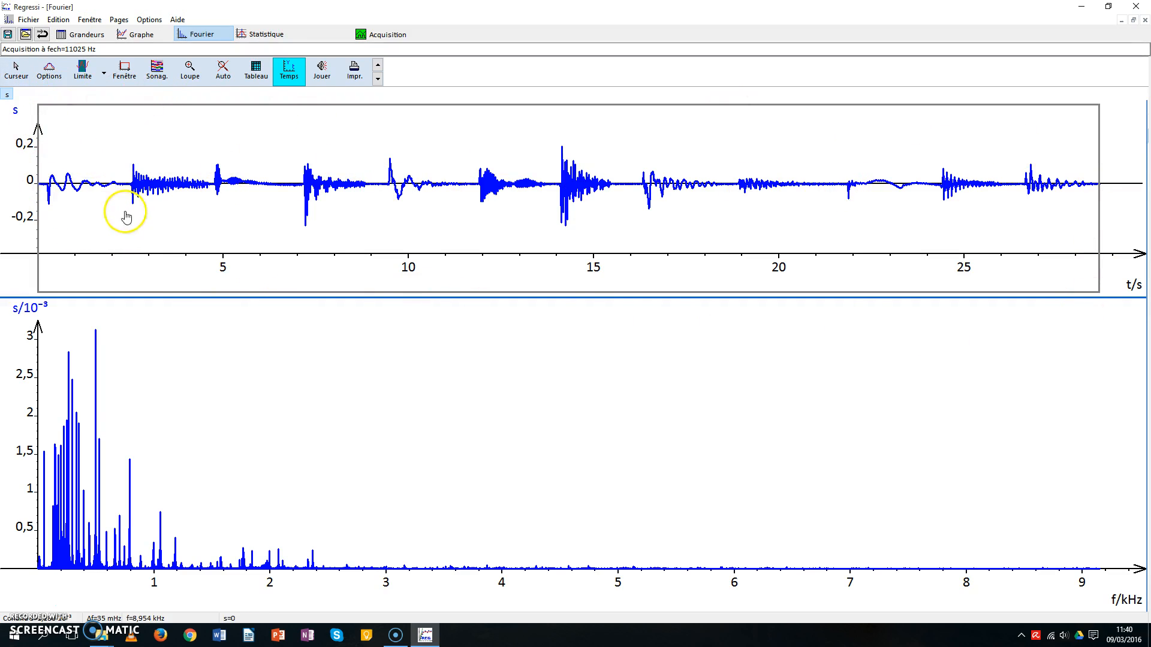
click(323, 73)
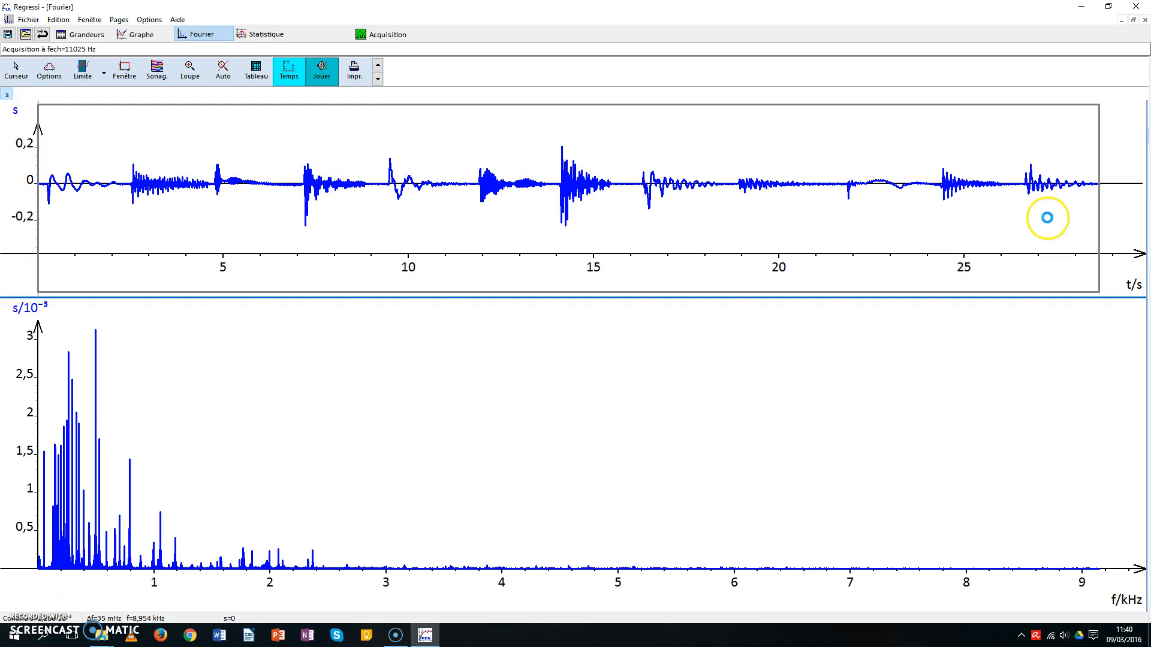
click(322, 71)
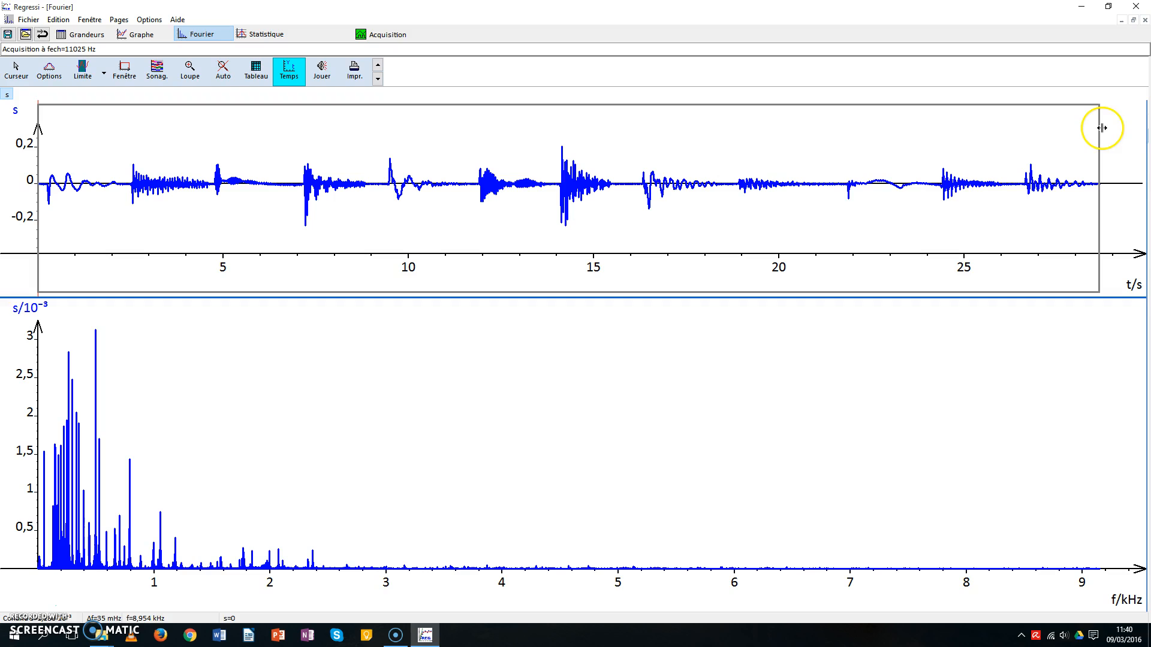
Step: Restrict the Fourier analysis window to the first note, about 0.5 to 1.4 s, and play that selection
mouse_move(1101, 128)
mouse_down()
mouse_move(39, 153)
mouse_move(57, 154)
mouse_up()
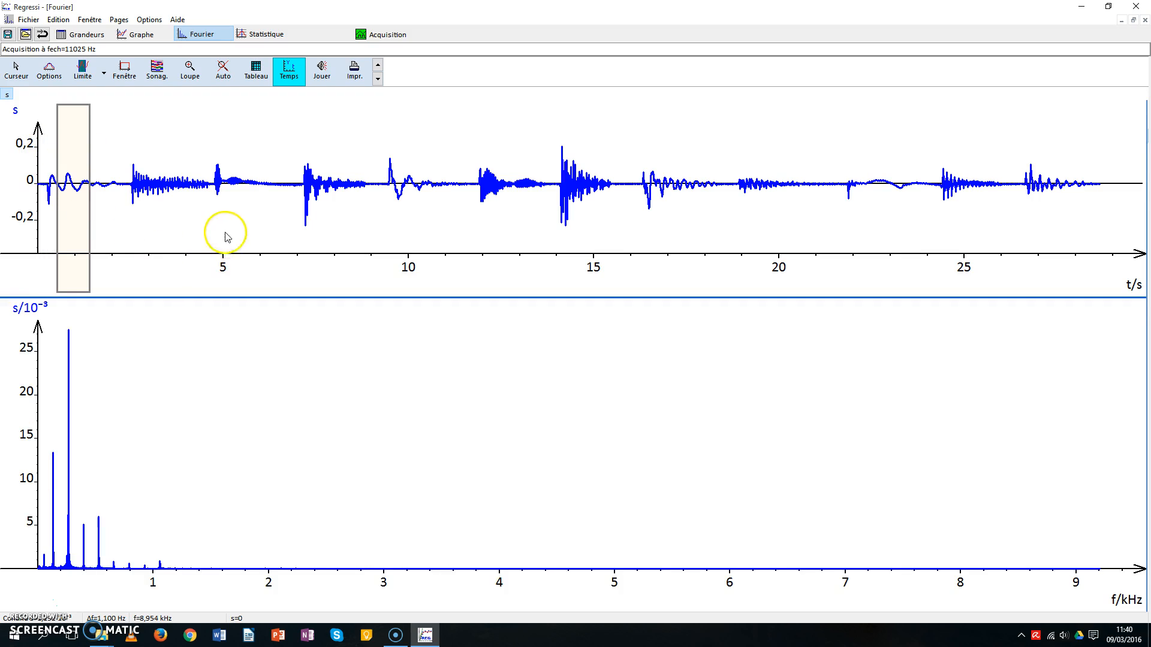
click(335, 75)
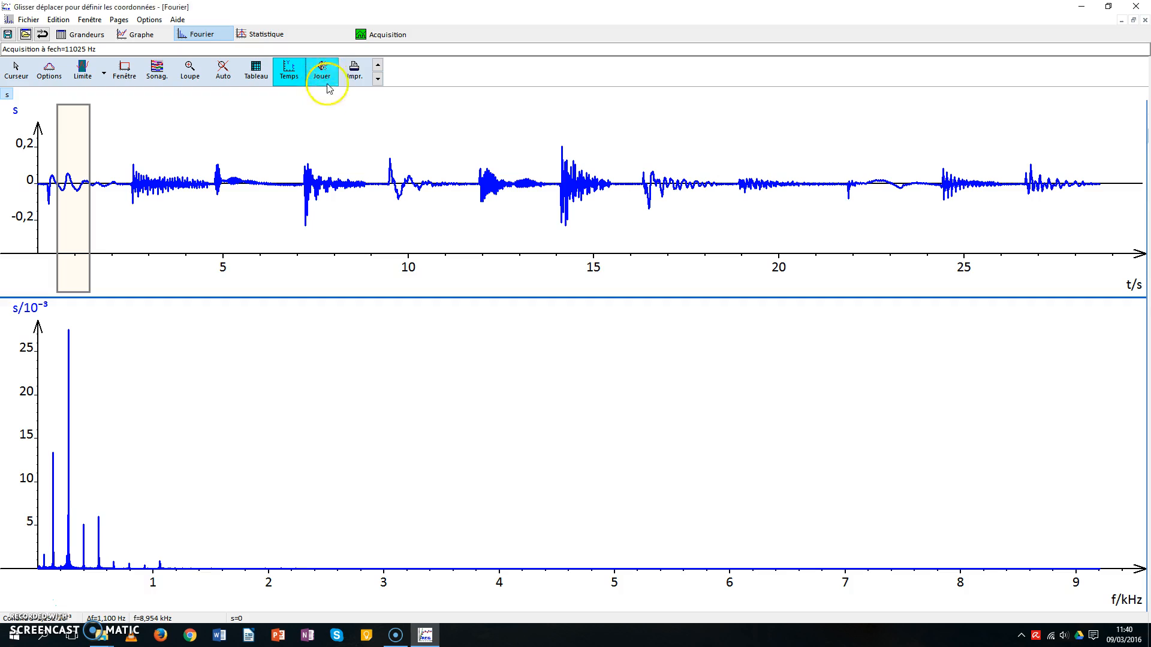
click(322, 71)
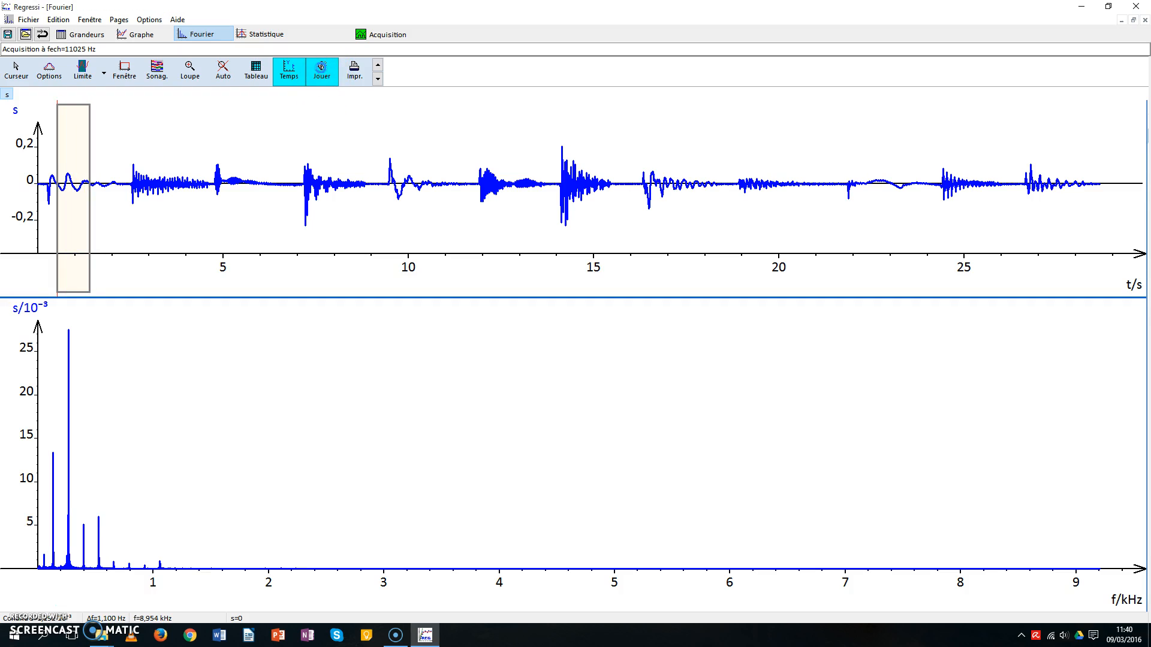
Step: Extend the analysis window on both sides to span about 0.3 to 1.8 s, replaying the first note
drag(57, 134, 50, 133)
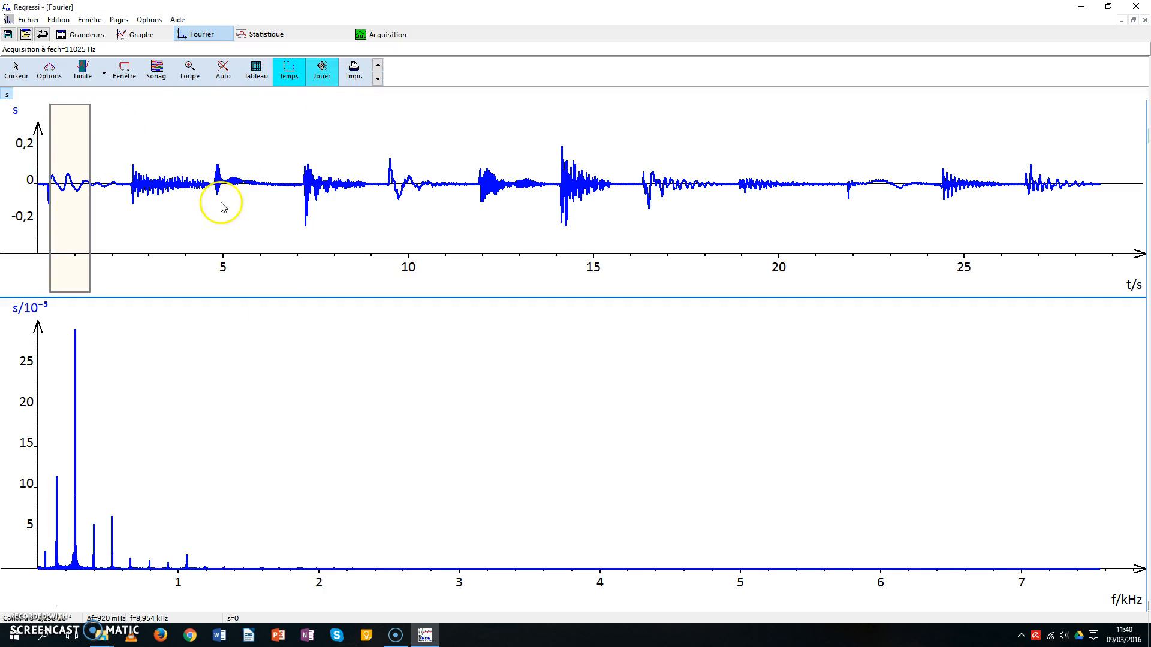
click(321, 75)
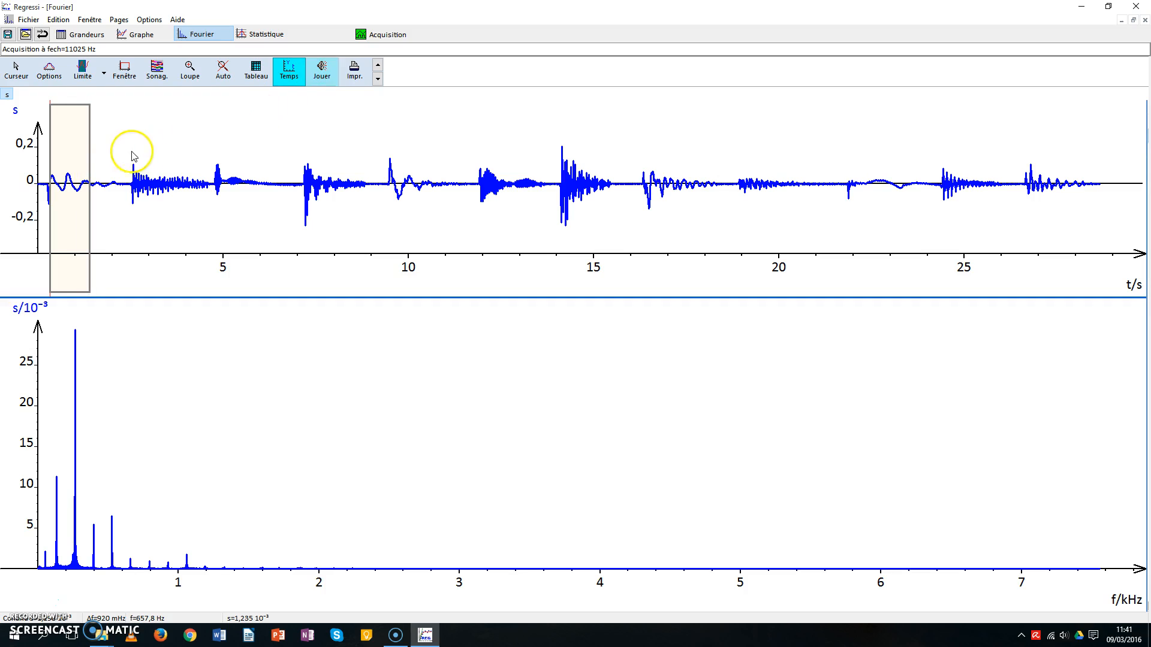
drag(90, 134, 105, 132)
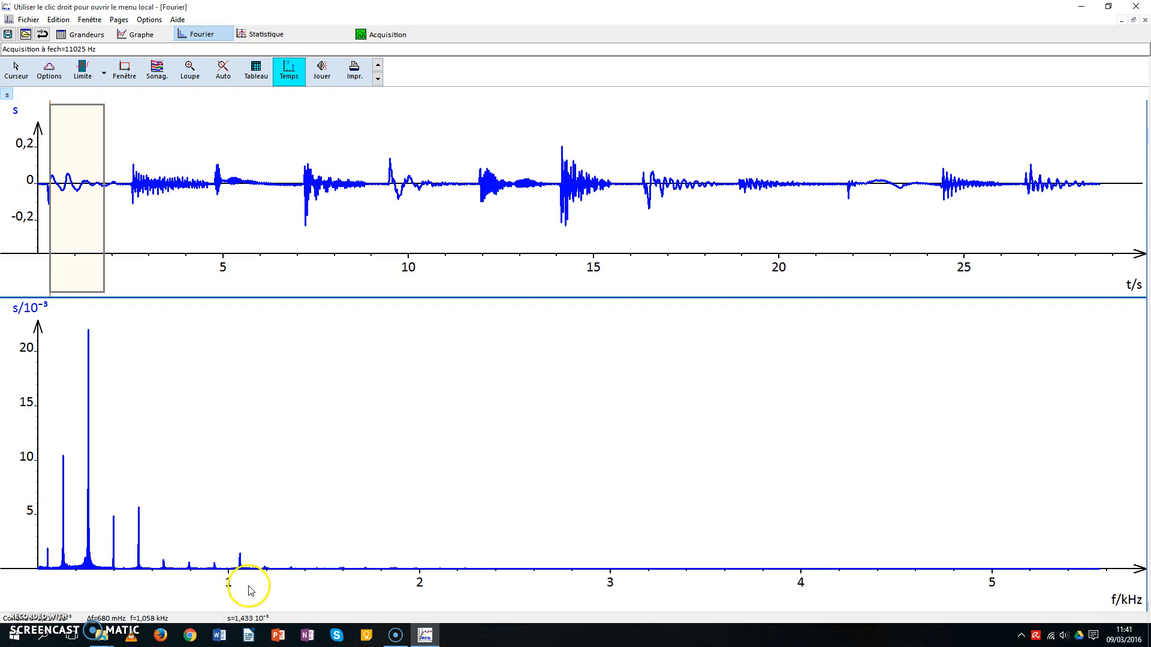
Step: Enlarge the spectrum to the range from 0 to about 1.15 kHz and replay the selected note
click(189, 69)
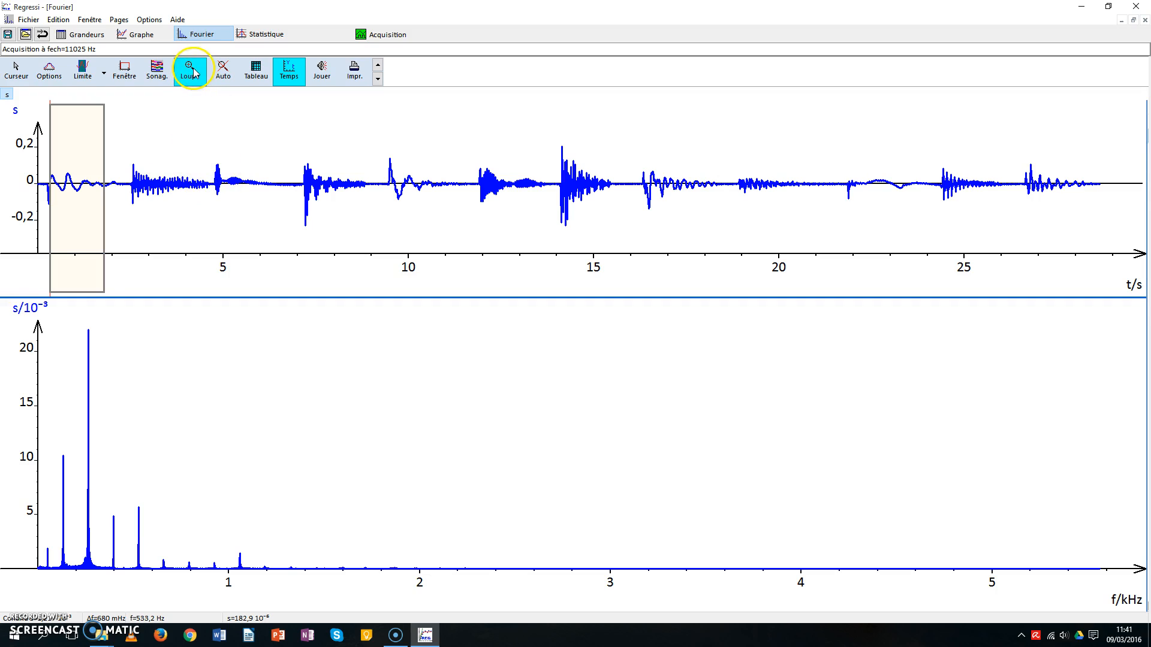
drag(15, 316, 260, 518)
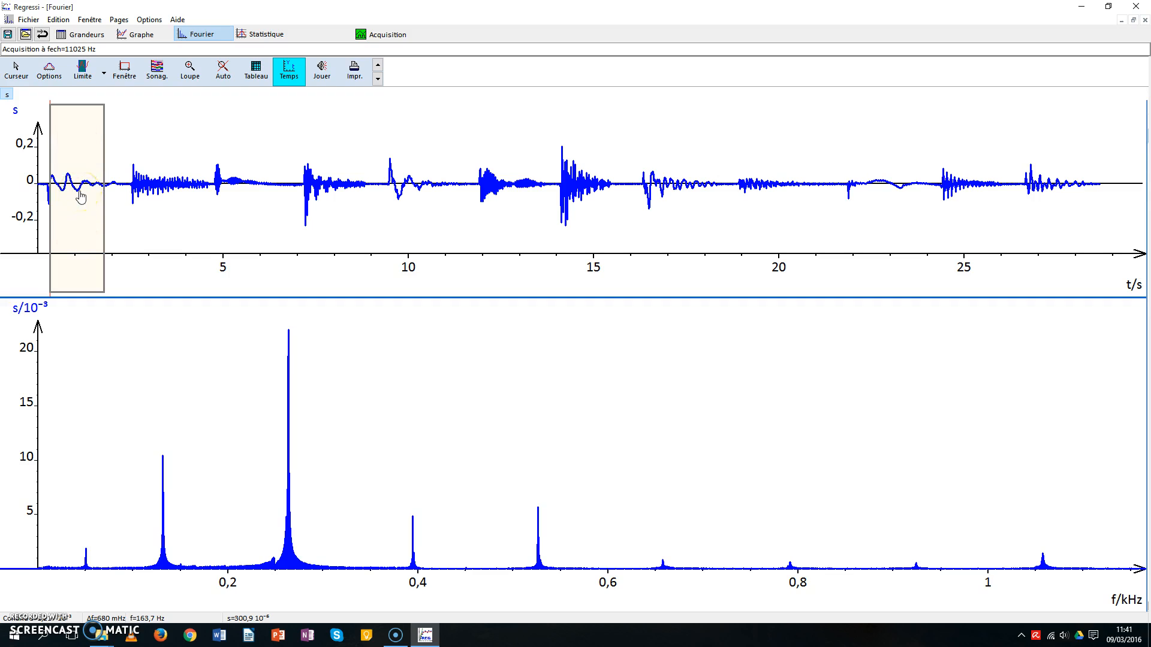
click(325, 74)
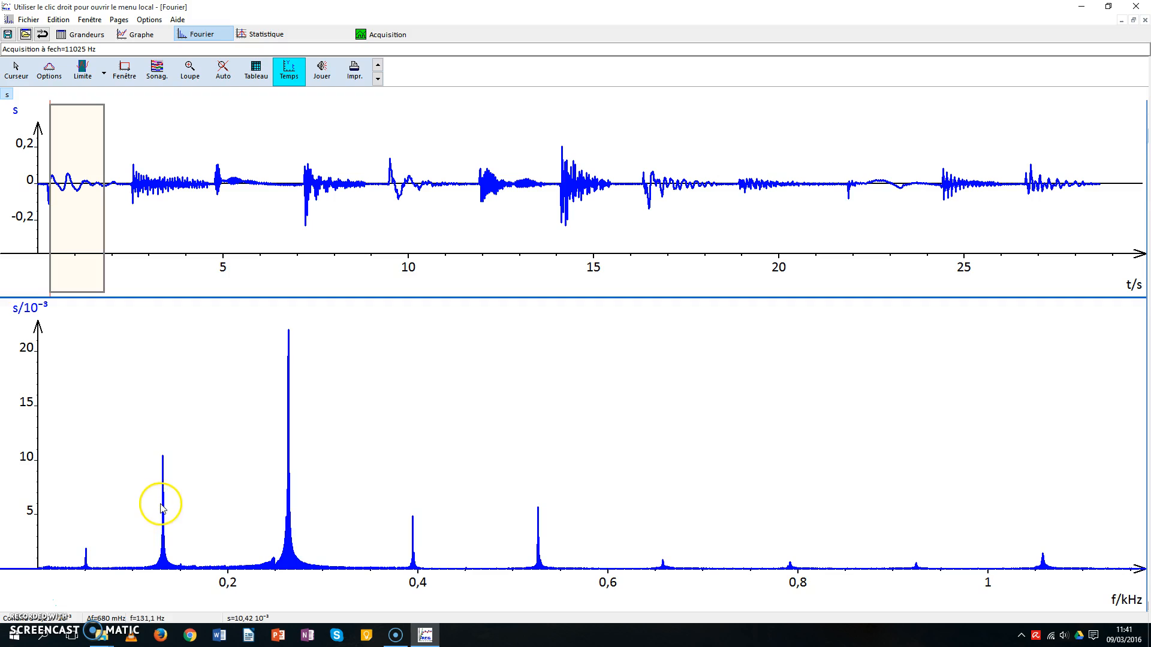
Step: Switch the spectrum cursor to Reticule and place it on the second peak, below 0.2 kHz
click(17, 71)
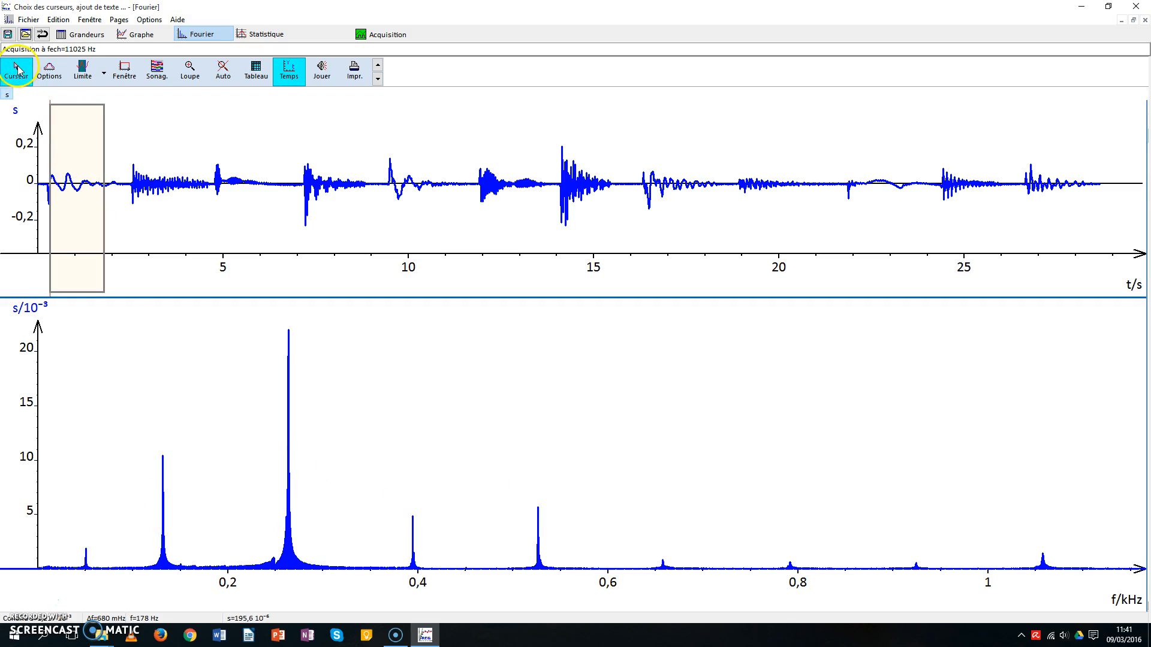
click(17, 70)
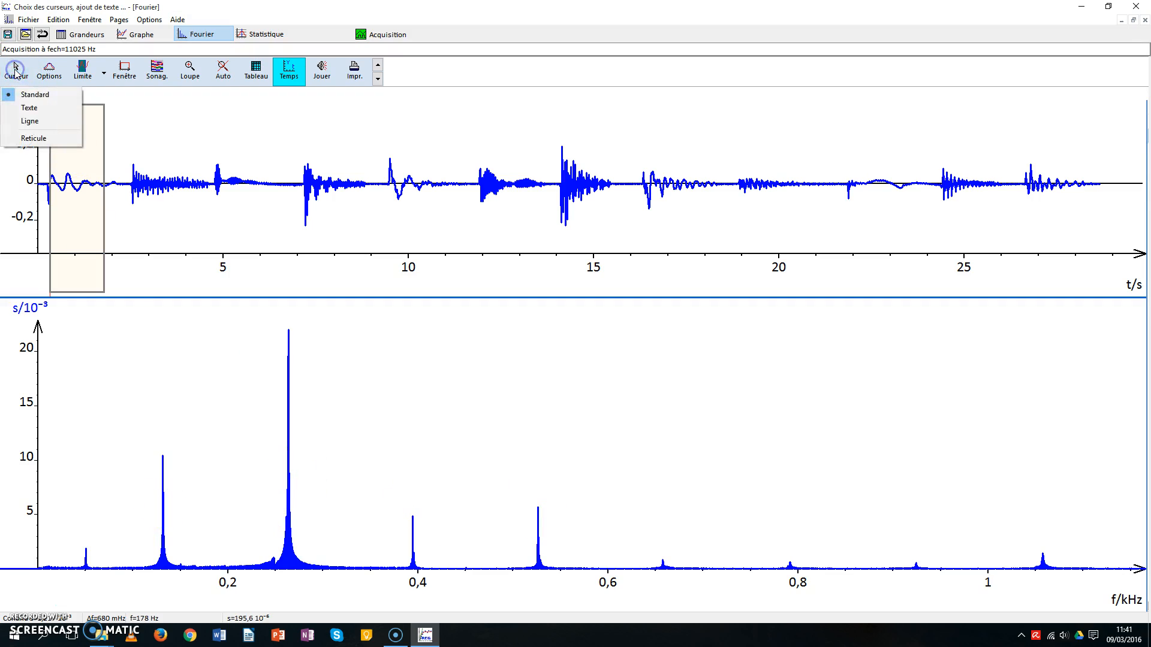
click(27, 138)
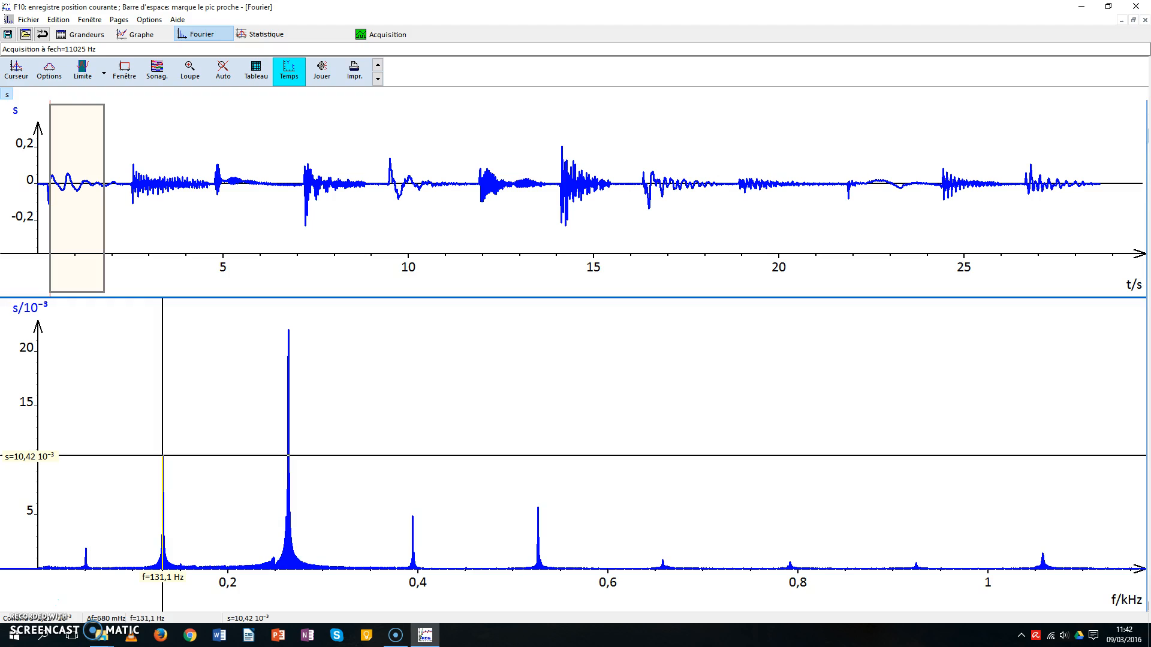
Step: Read the frequency of the tallest spectrum peak with the reticule and continue towards the next peak near 0.4 kHz
click(290, 406)
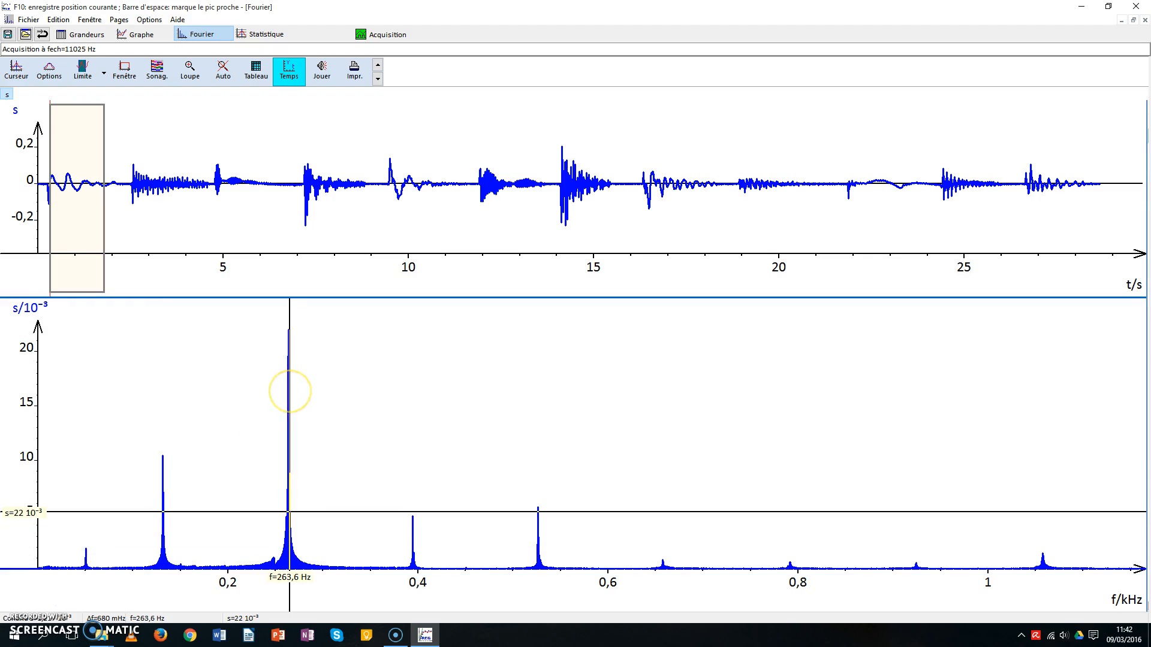
drag(393, 411, 425, 406)
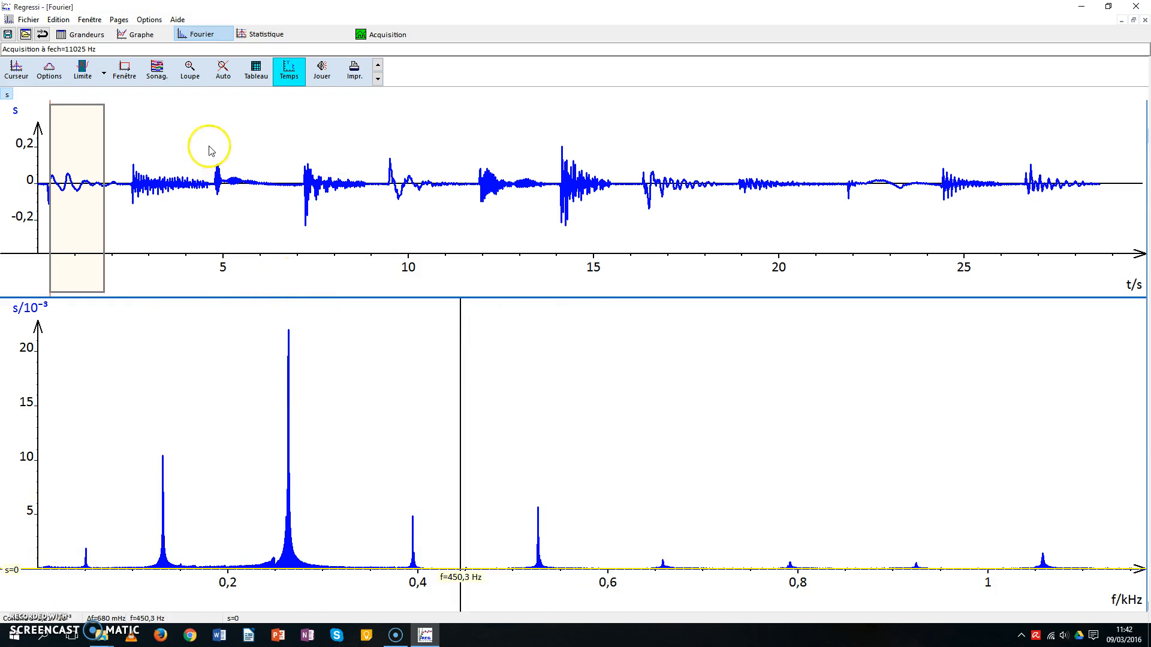
Step: Mark the four tallest peaks of the first note's spectrum with their frequencies, switching the reticule back to the plain arrow cursor
click(379, 66)
click(286, 326)
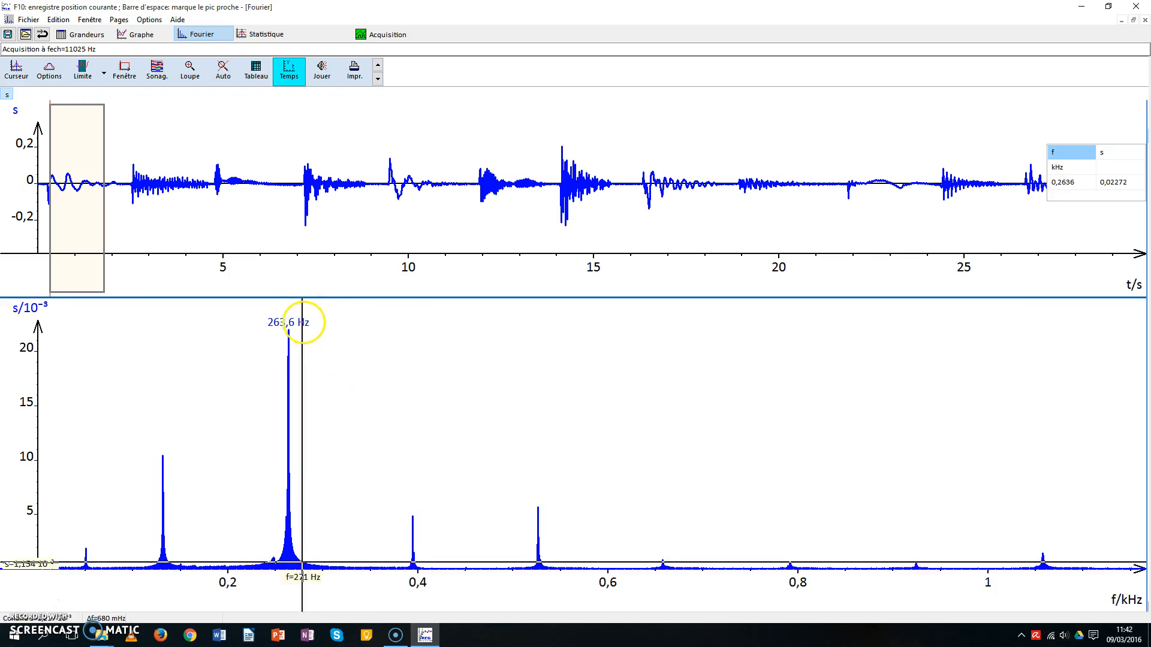
click(16, 69)
click(24, 94)
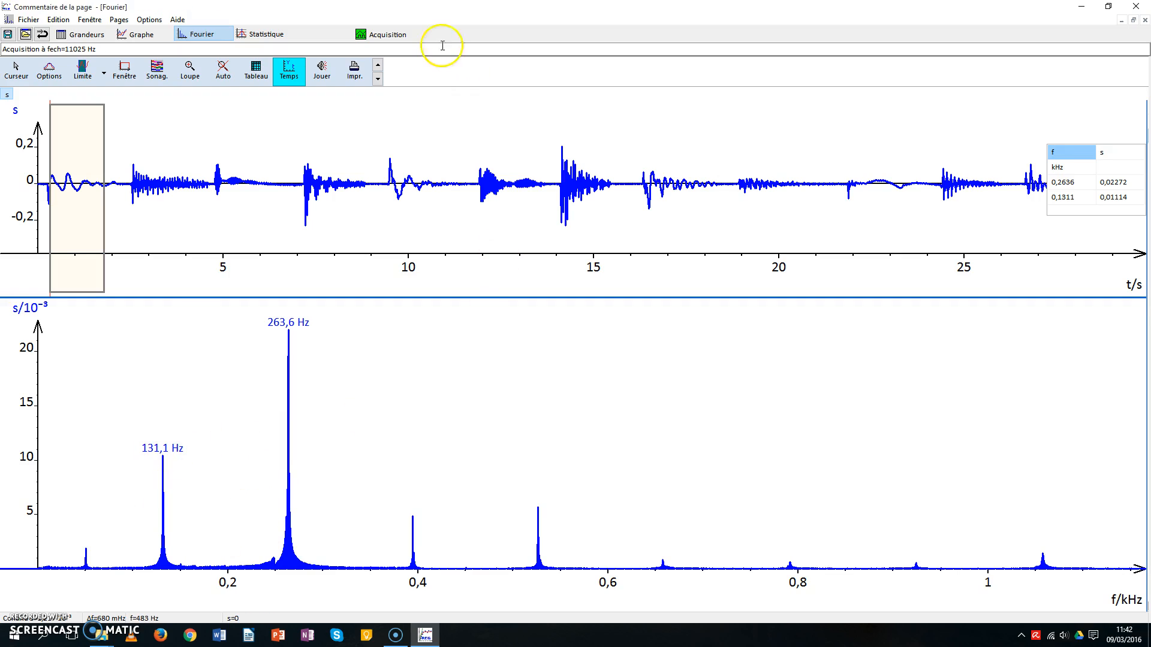
click(380, 65)
click(380, 64)
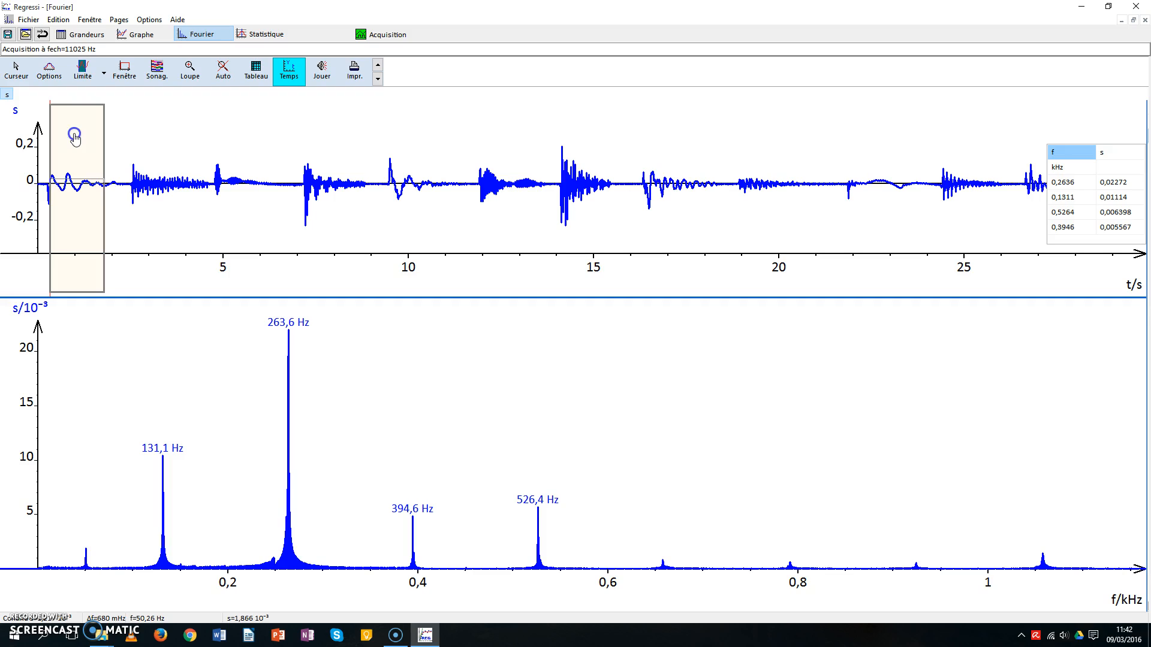
Step: Shift the analysis window to the second note, shorten it to about 2.8 to 3.9 s, and play that selection
drag(74, 137, 165, 138)
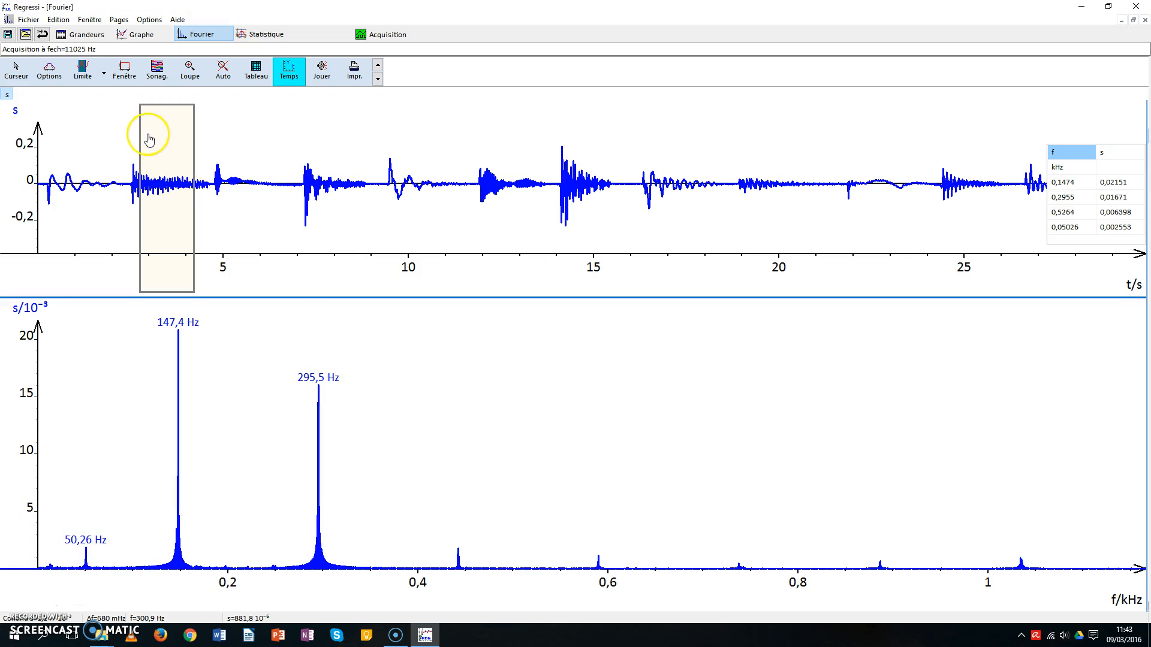
drag(192, 150, 182, 150)
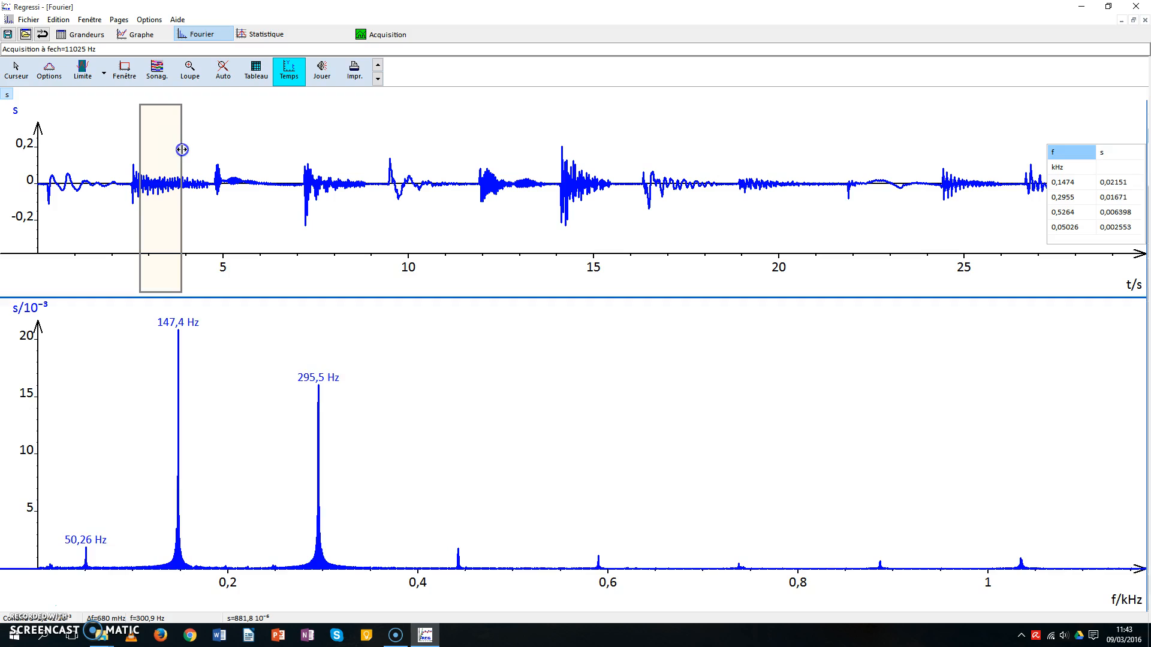
click(322, 70)
click(322, 71)
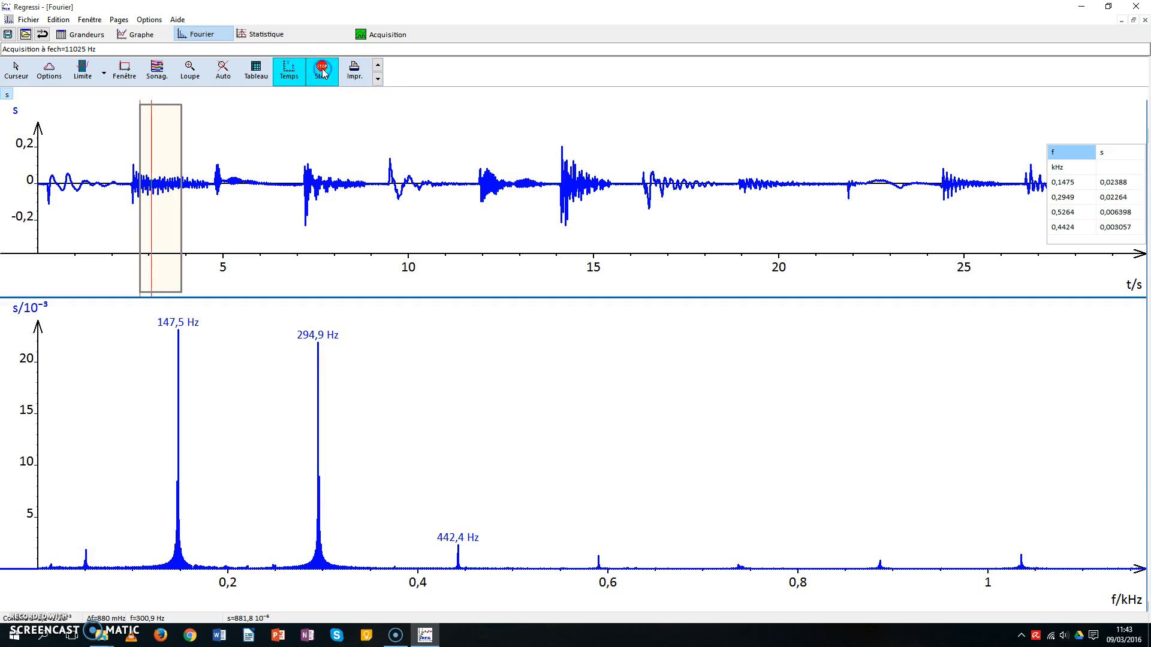
Step: Shift the analysis window successively to the notes near 5, 10 and 12 s, playing the selections near 5 and 10 s
drag(181, 150, 260, 140)
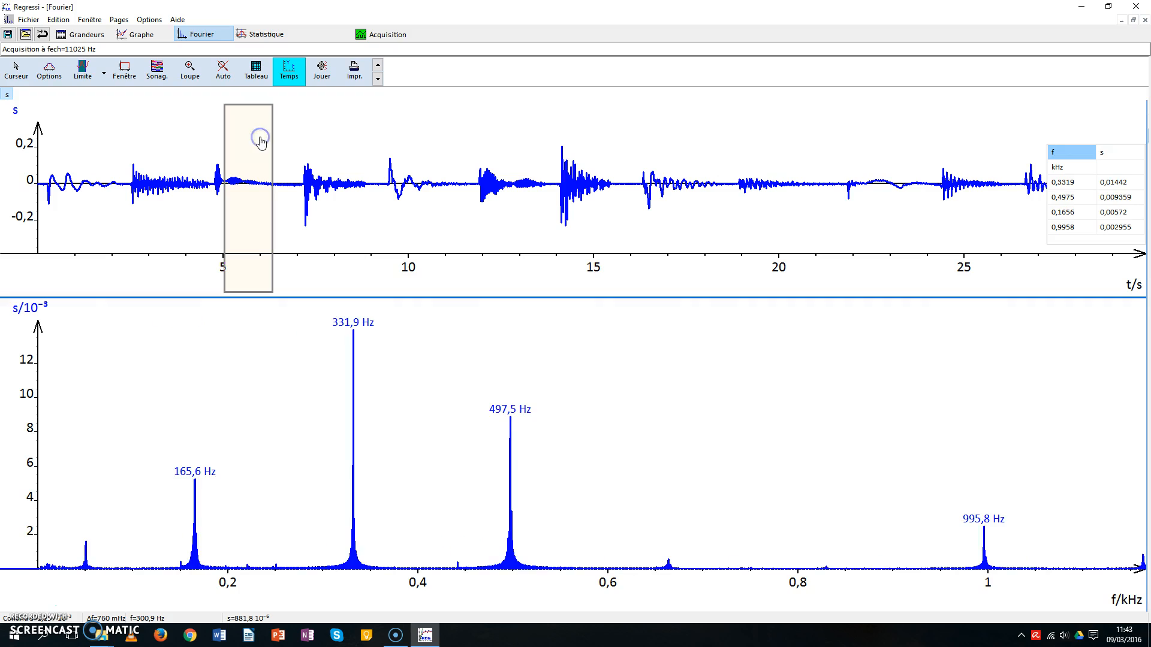
click(326, 74)
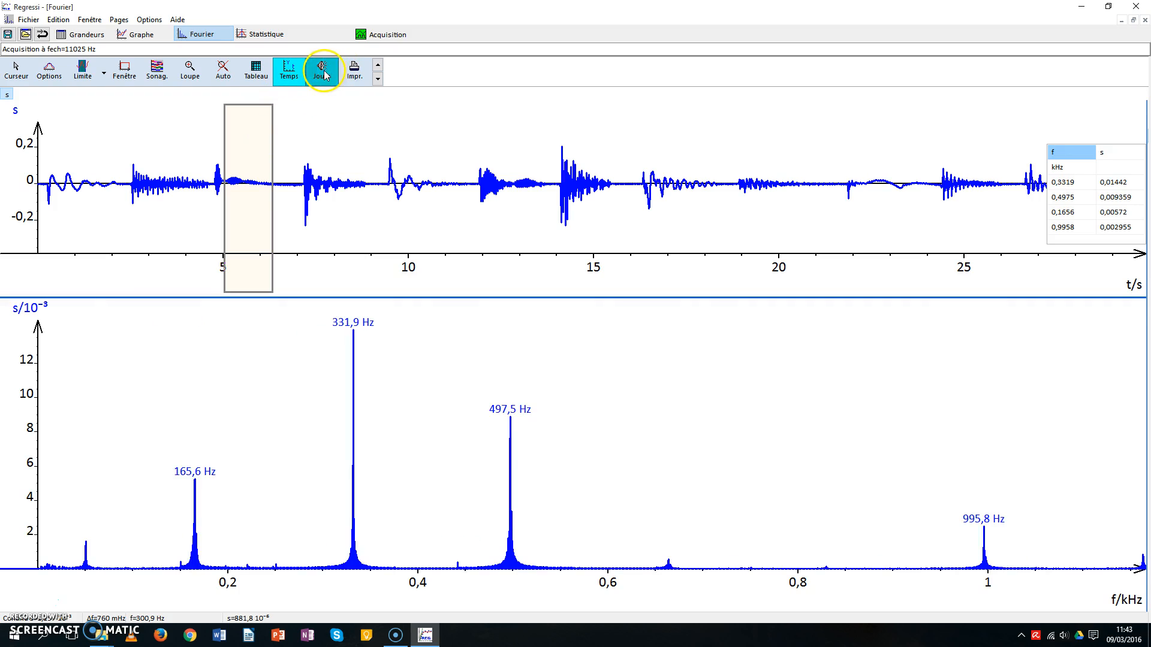
drag(257, 159, 422, 144)
click(322, 71)
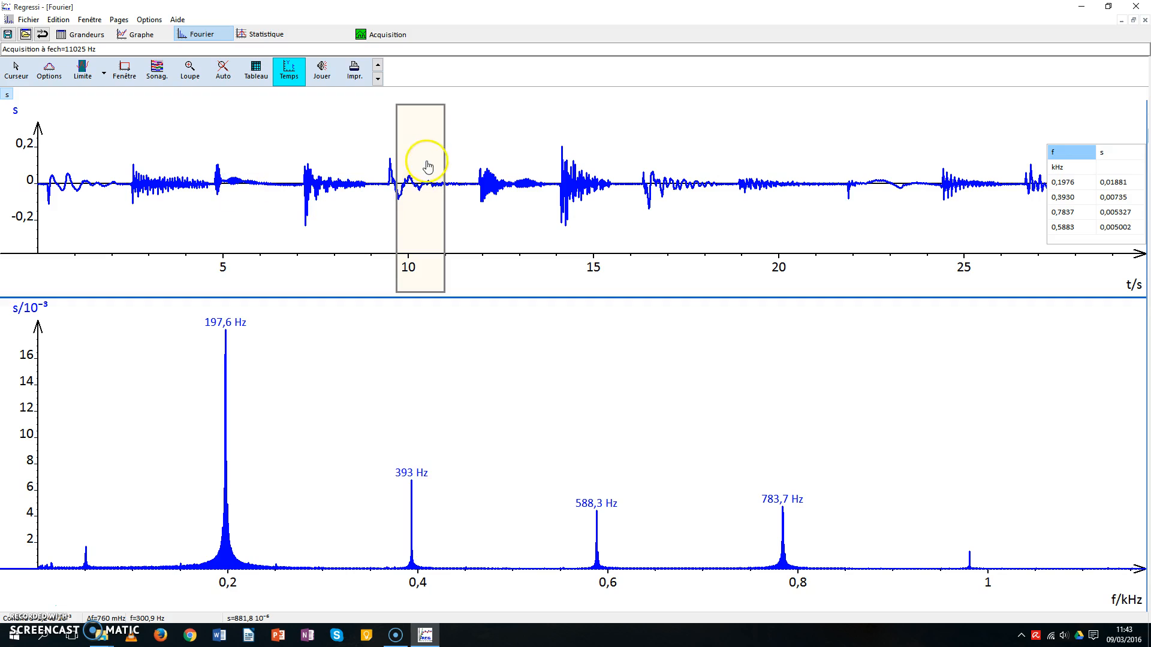
drag(424, 158, 514, 154)
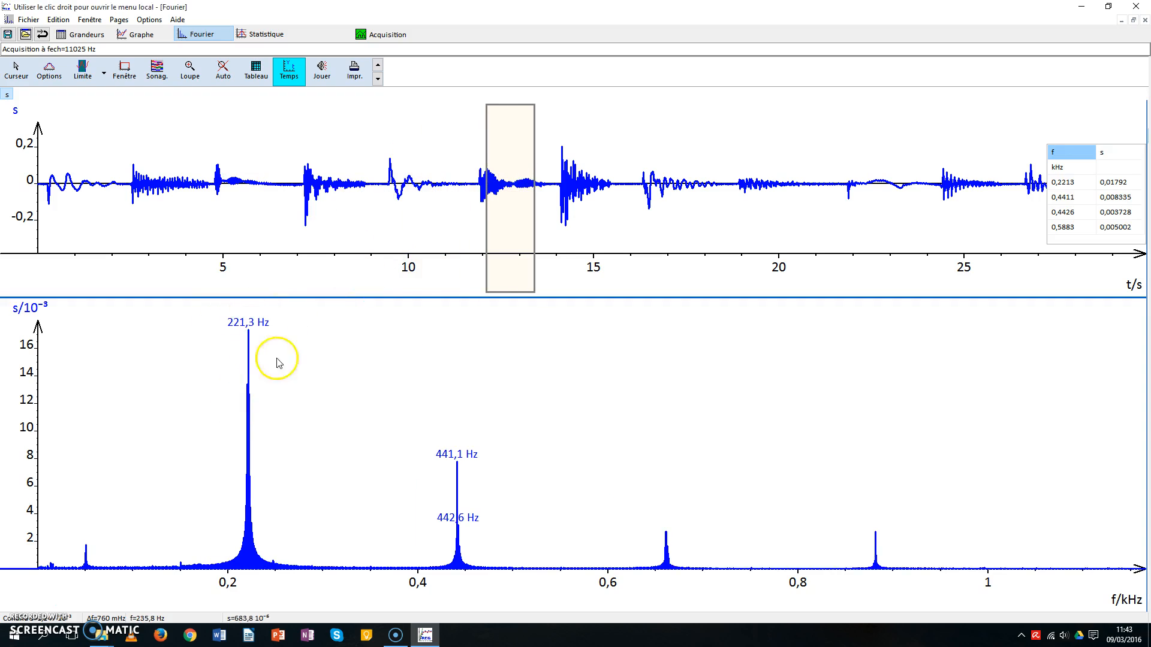
Step: Return the analysis window to the early notes, step it forward to the seventh note at about 14.3 to 15.4 s, and play it
drag(511, 149, 166, 163)
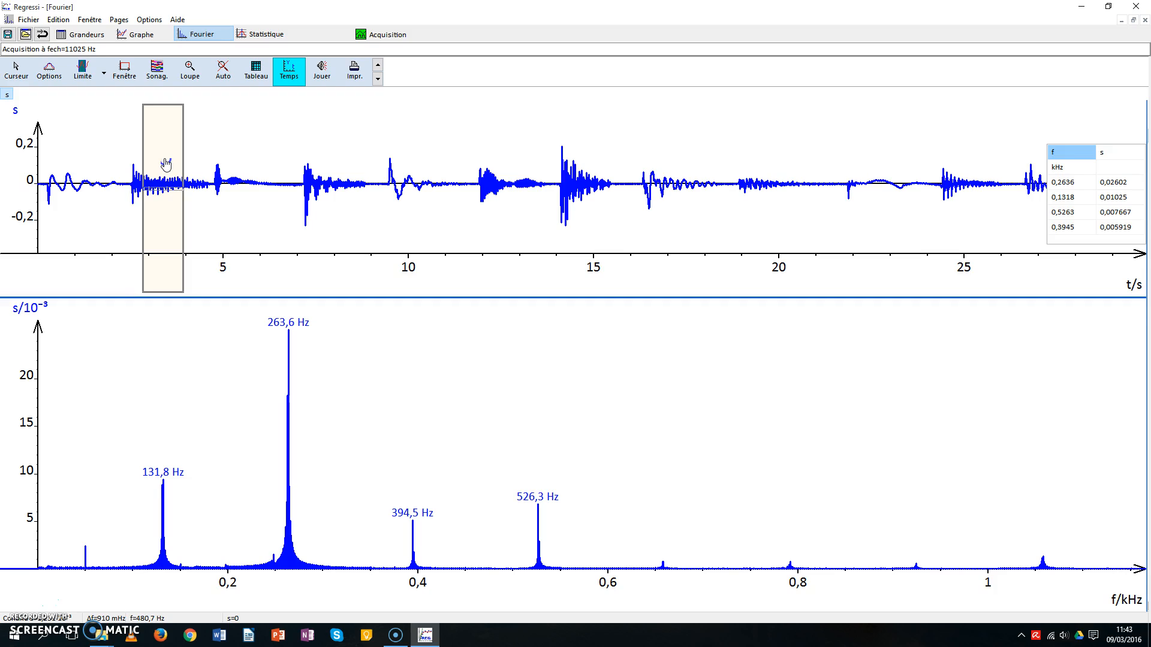
drag(166, 164, 418, 157)
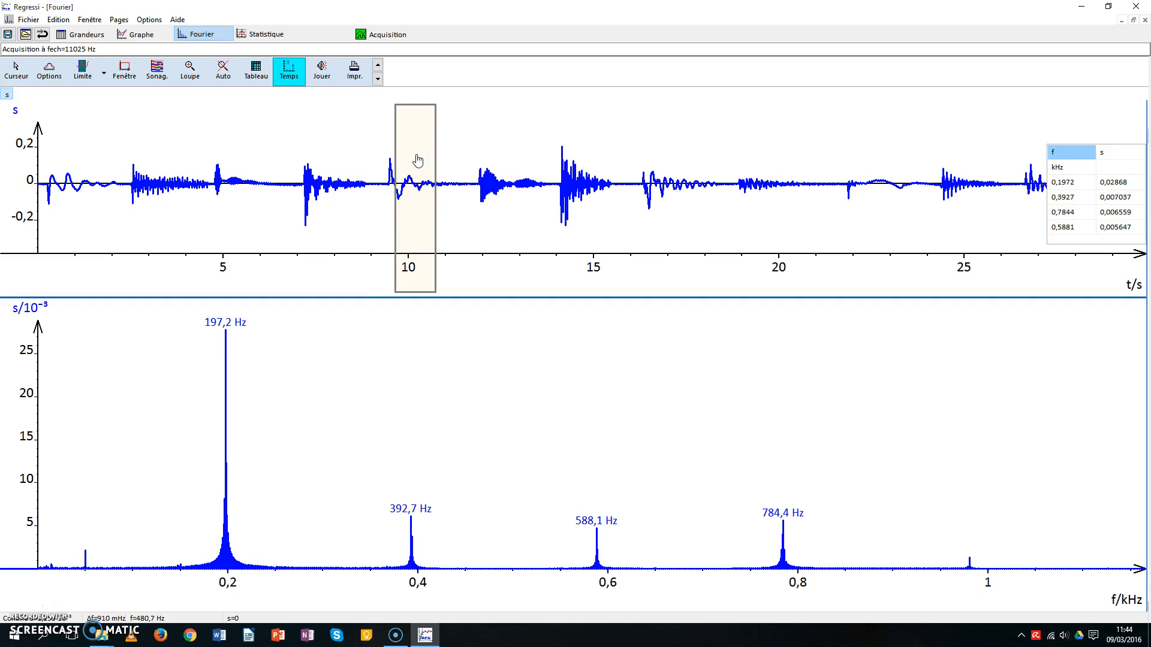
drag(424, 159, 586, 177)
click(324, 71)
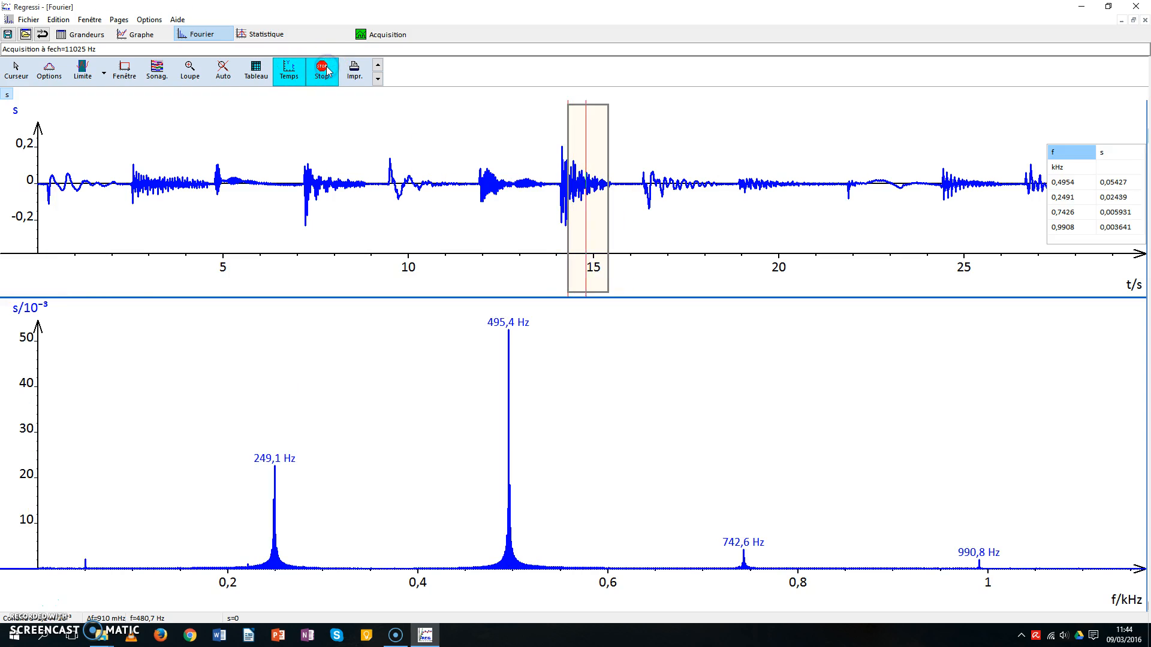